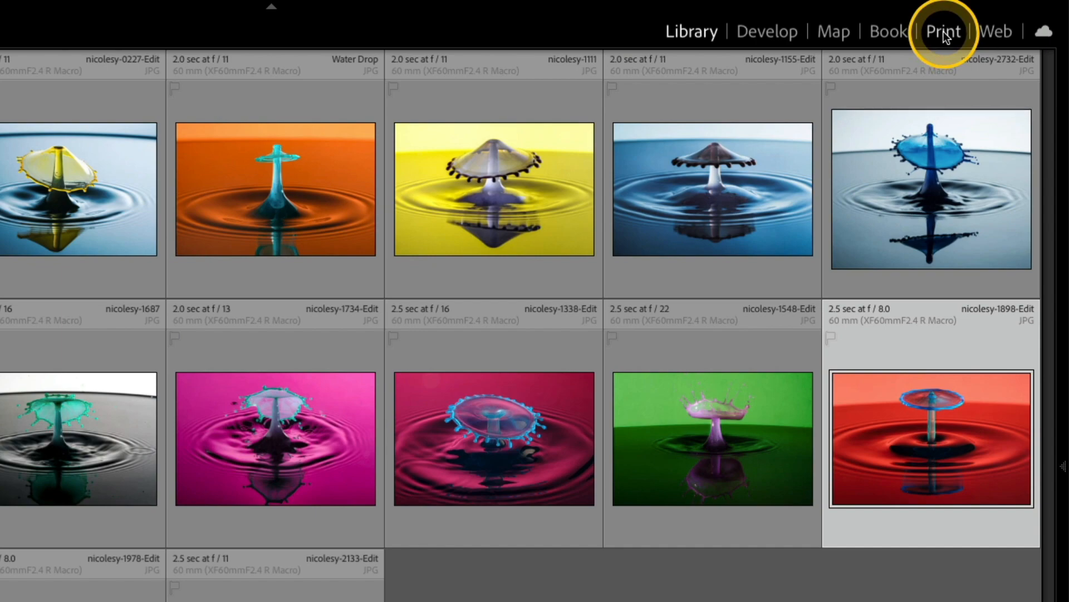
# Step: Switch to the Print module and enlarge the filmstrip panel
pyautogui.click(945, 35)
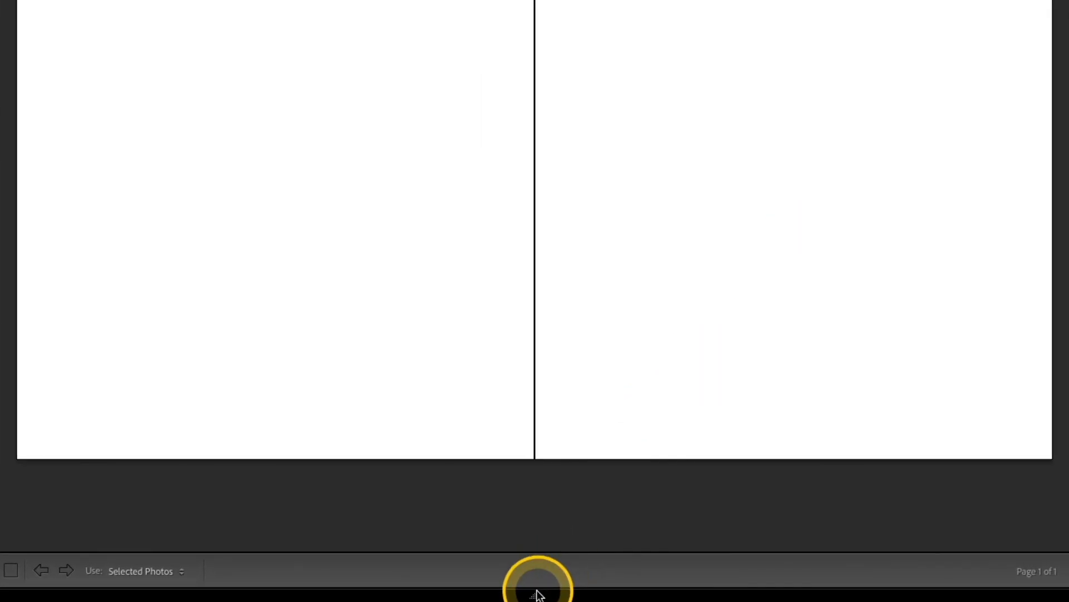
pyautogui.click(534, 597)
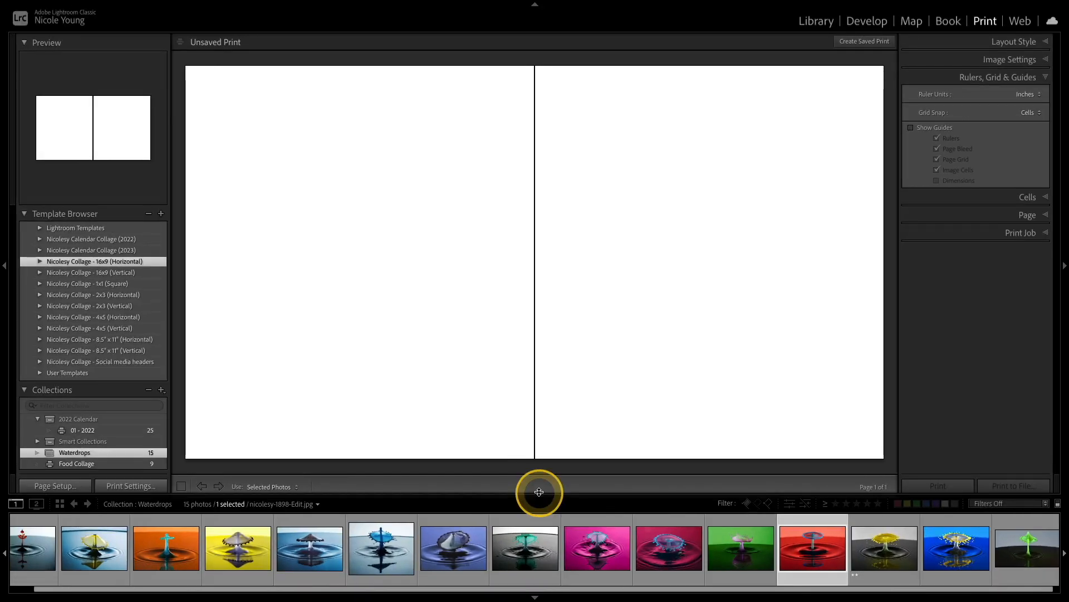
pyautogui.moveTo(541, 448); pyautogui.dragTo(509, 333)
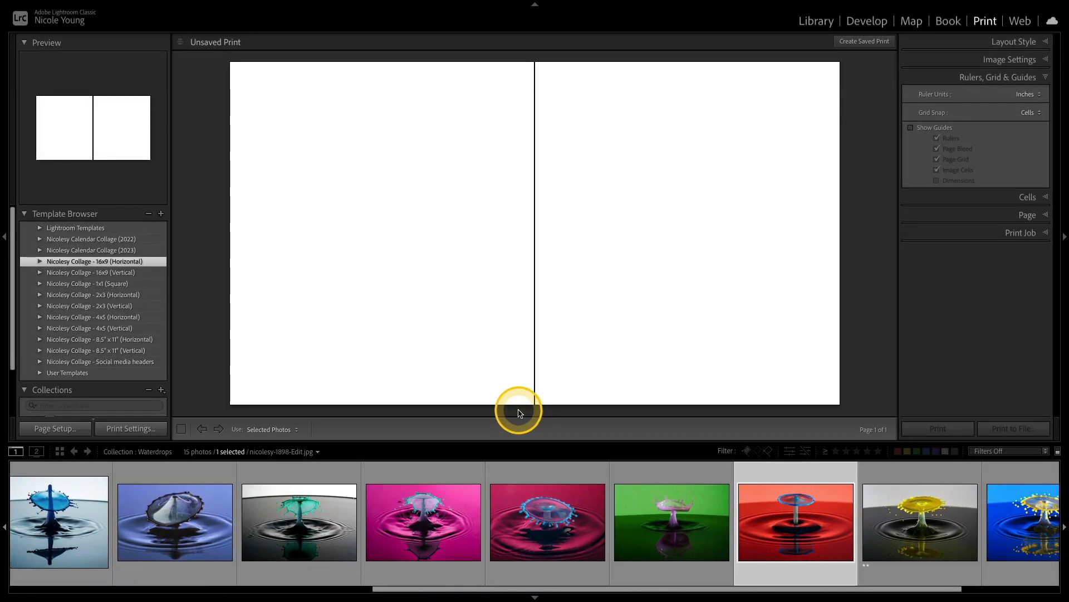
pyautogui.moveTo(518, 412); pyautogui.dragTo(522, 480)
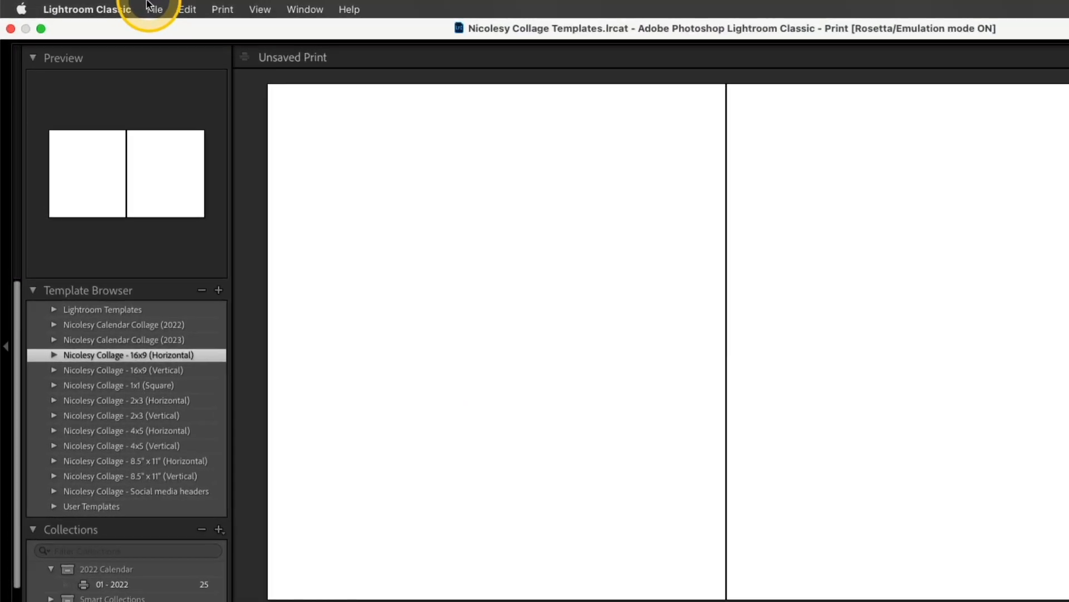
# Step: Open Preferences and reveal the folder of all other Lightroom presets
pyautogui.click(68, 6)
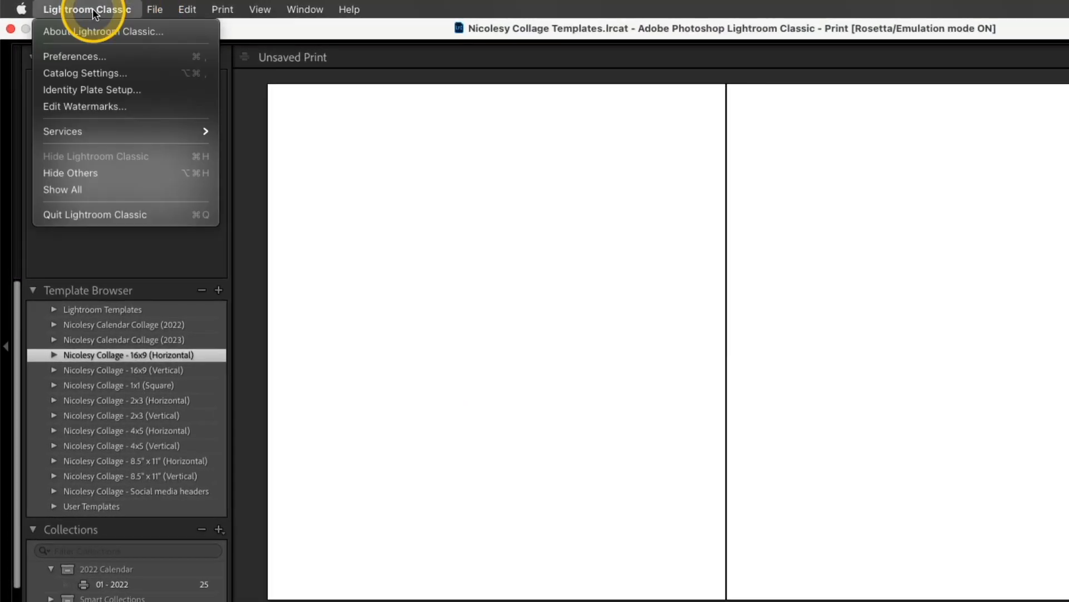
pyautogui.click(114, 55)
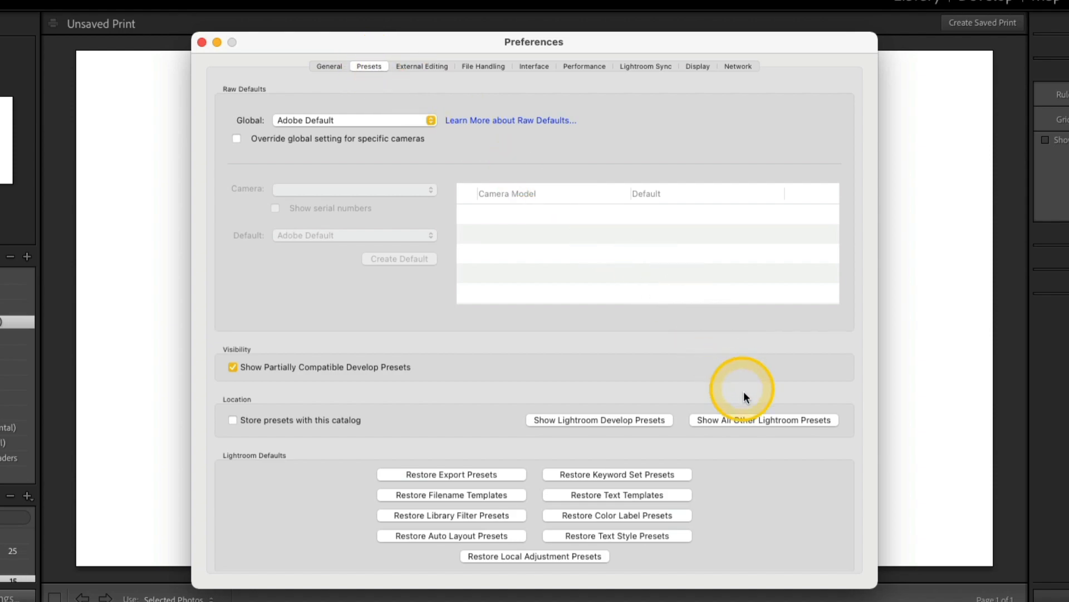
pyautogui.click(762, 421)
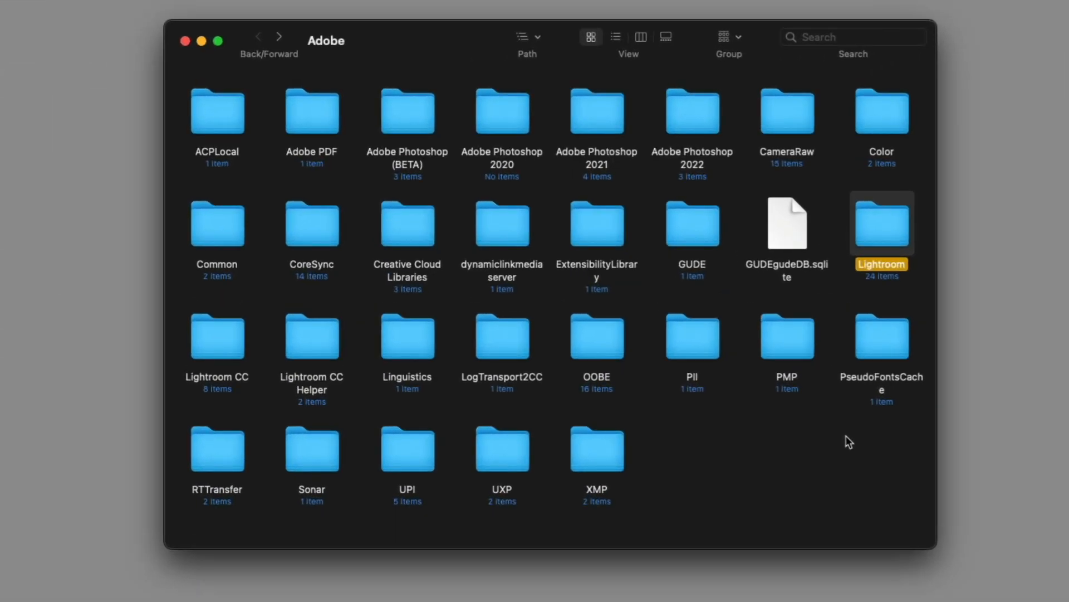
# Step: Browse the Lightroom Print Templates folder and the Nicolesy Collage - 1x1 (Square) template files
pyautogui.doubleClick(880, 228)
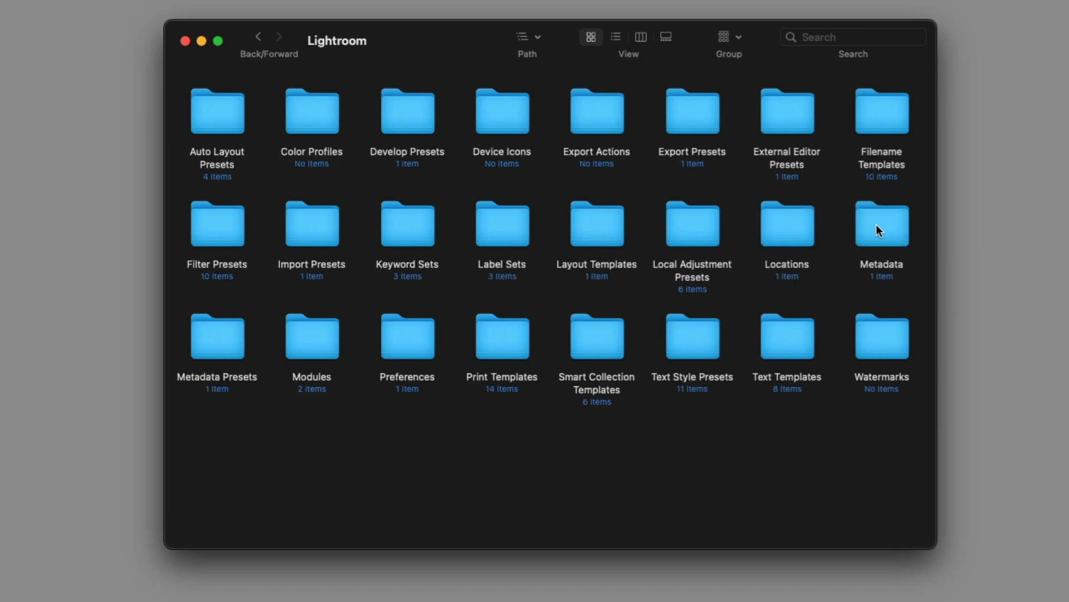
pyautogui.click(499, 339)
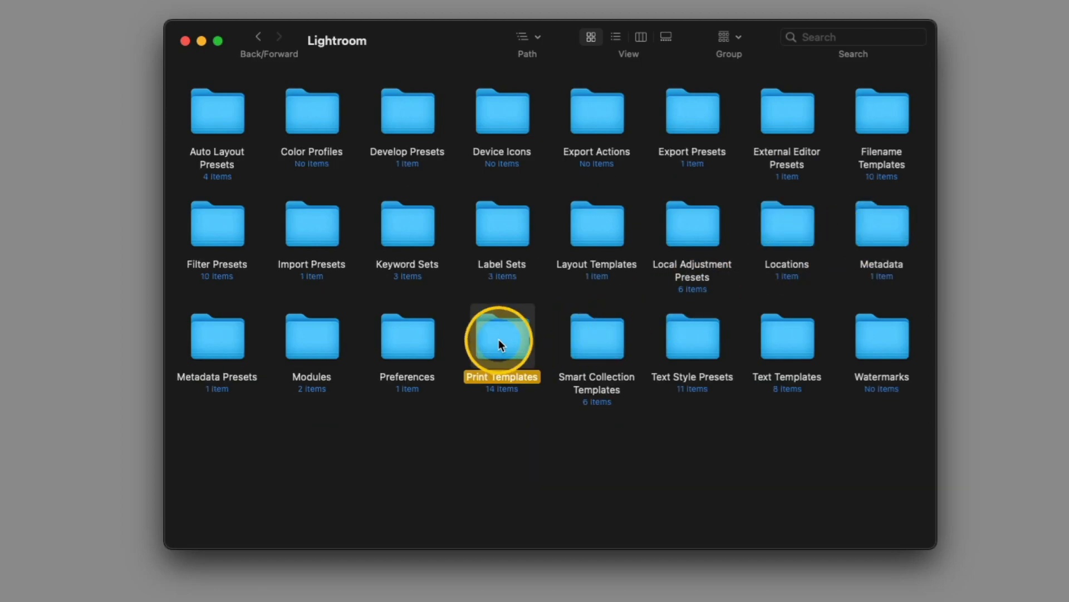
pyautogui.doubleClick(499, 340)
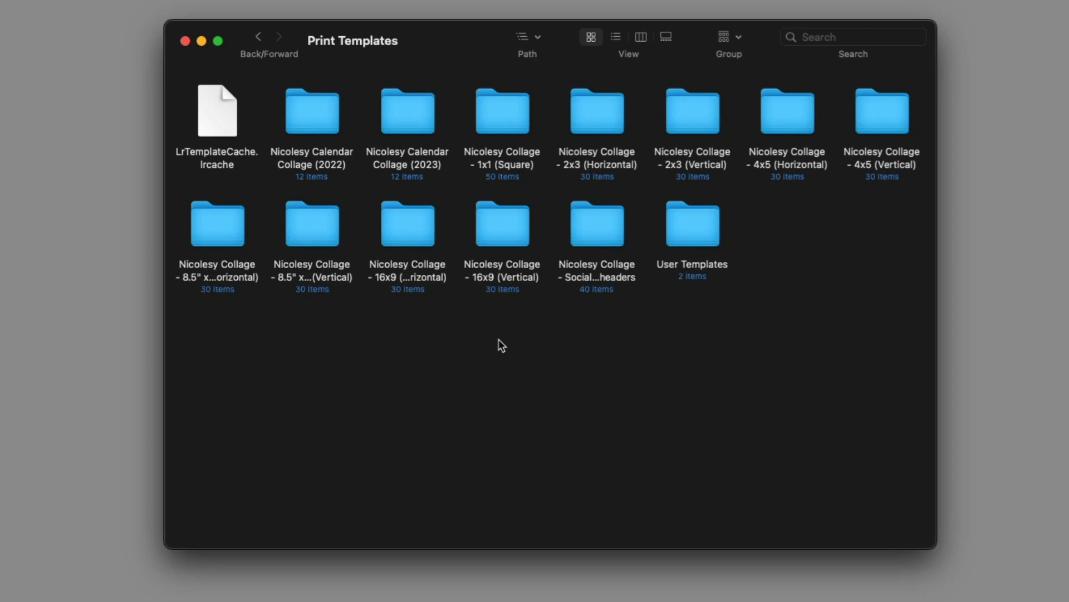
pyautogui.doubleClick(495, 111)
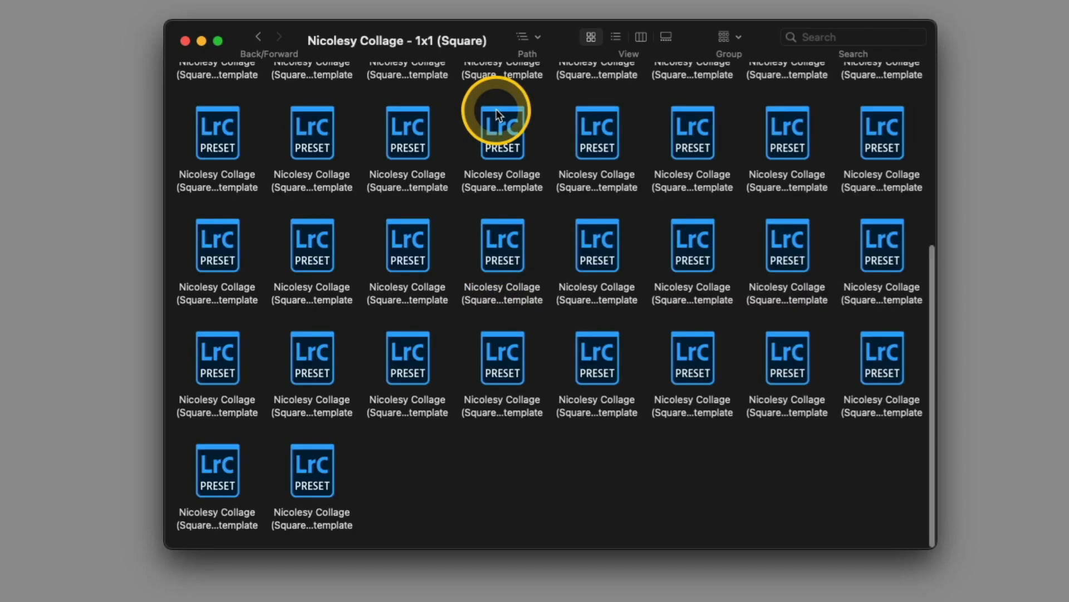
pyautogui.click(496, 111)
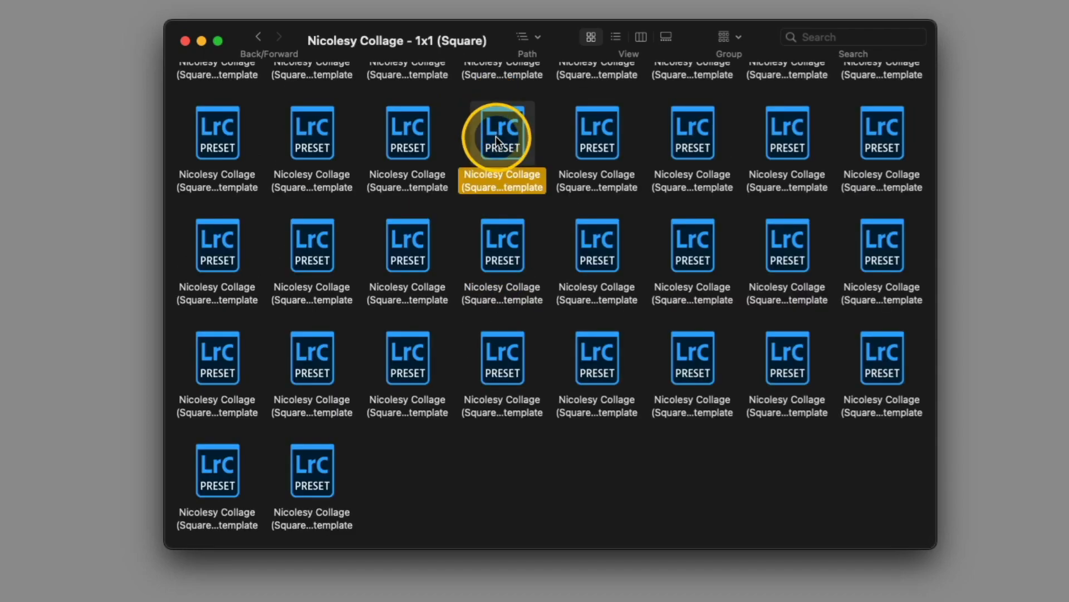
pyautogui.click(616, 35)
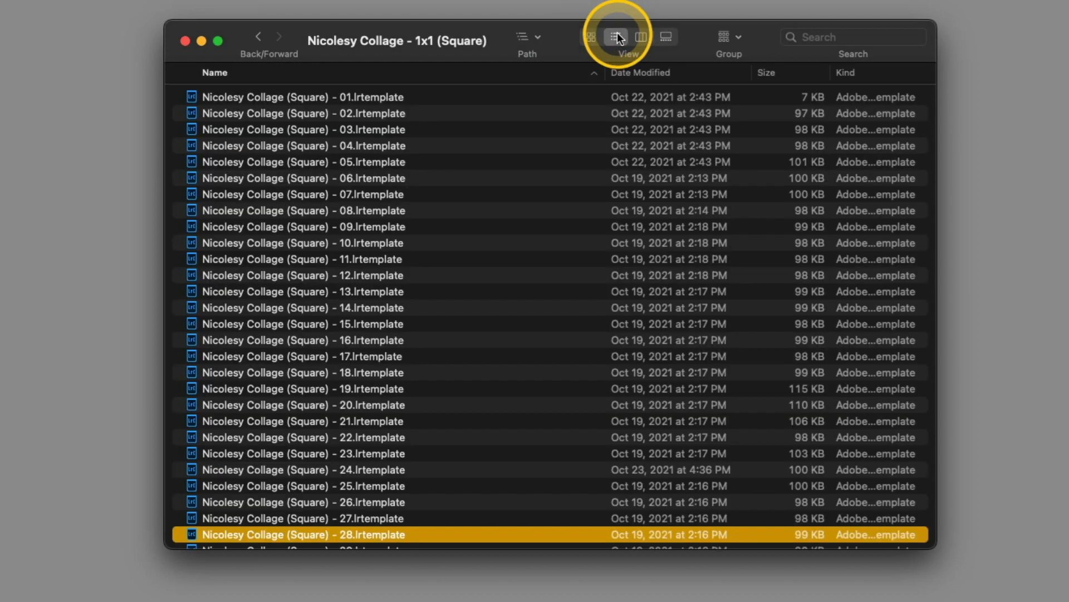
pyautogui.click(392, 160)
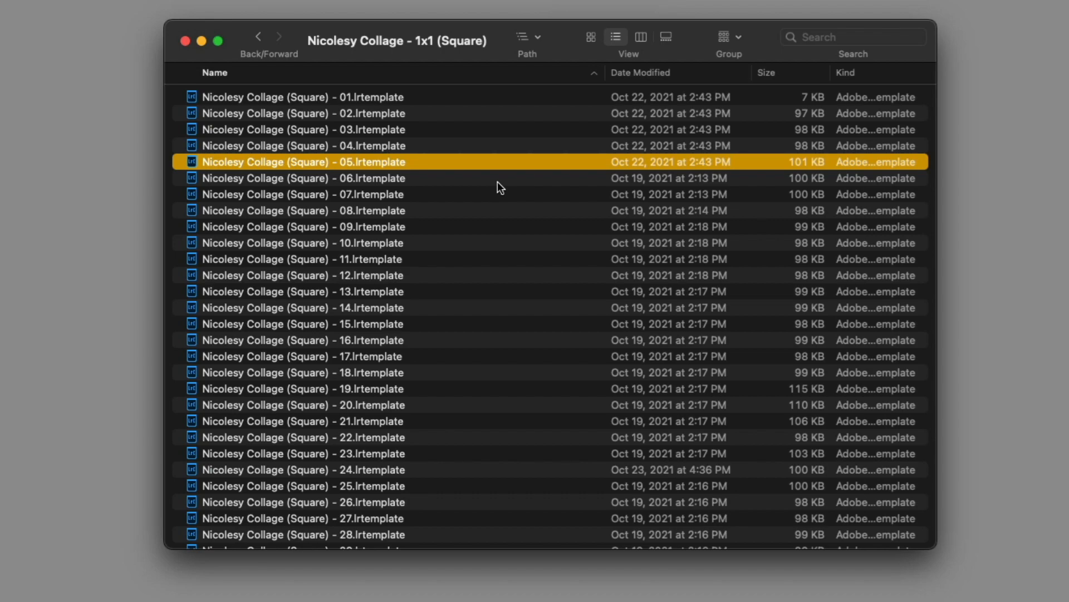
pyautogui.click(589, 39)
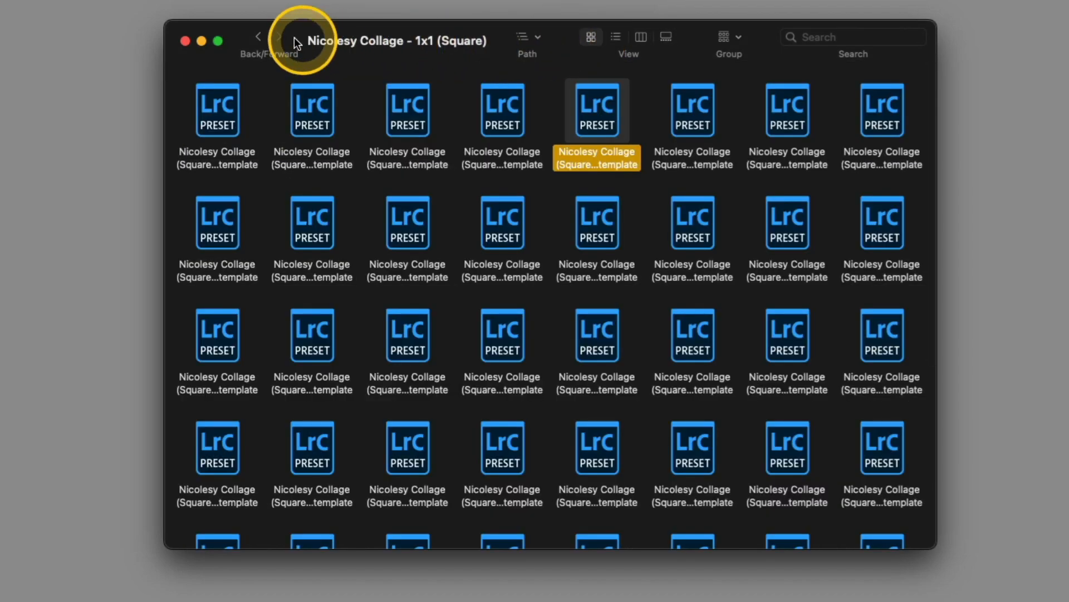
pyautogui.click(258, 38)
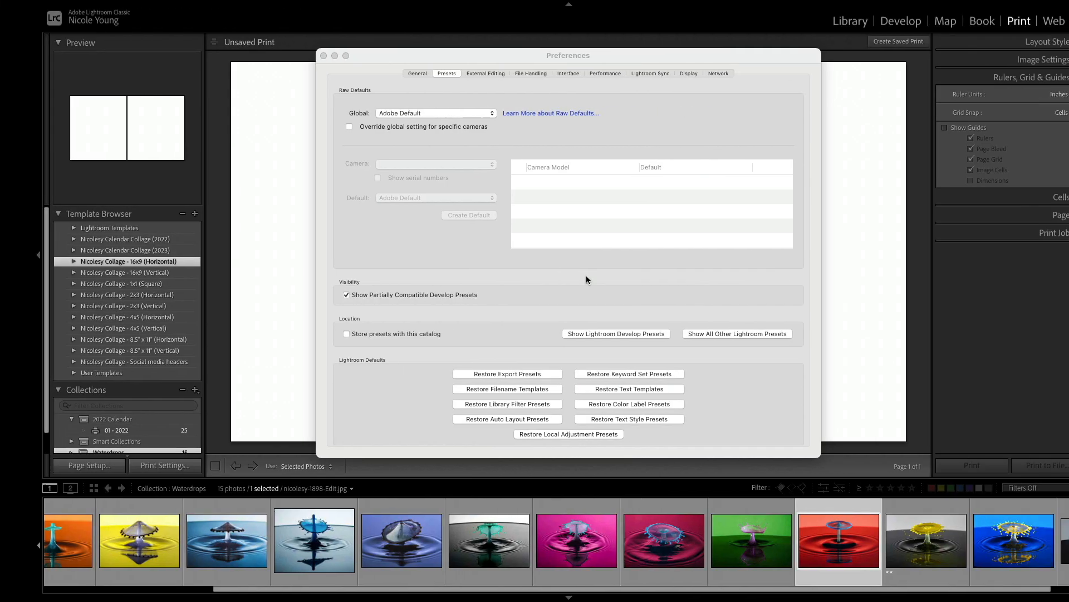
# Step: Return to Lightroom and close the Preferences dialog
pyautogui.click(492, 212)
pyautogui.click(309, 82)
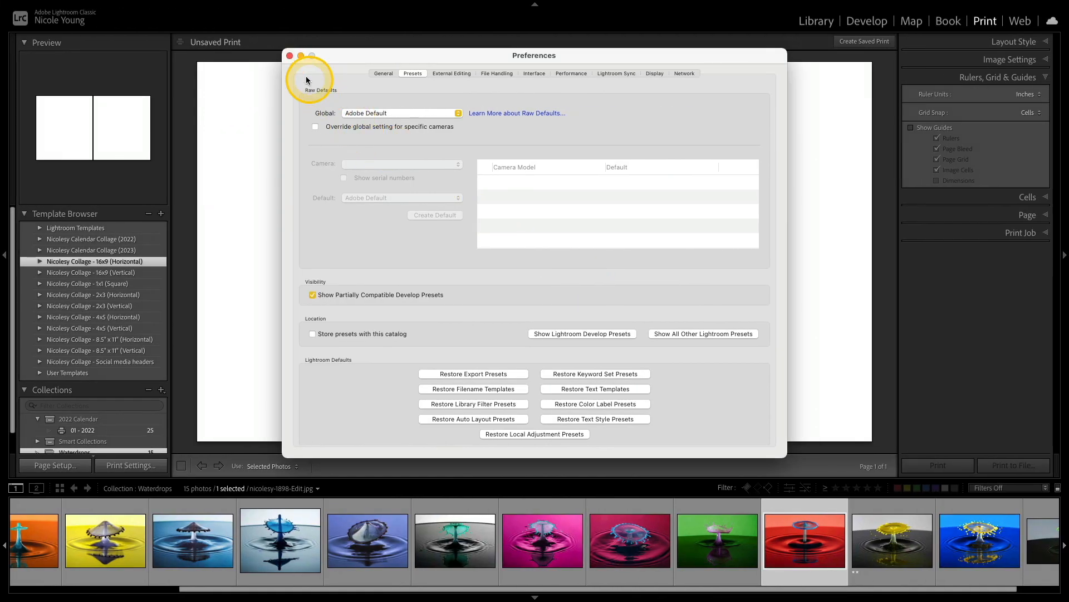
pyautogui.click(290, 57)
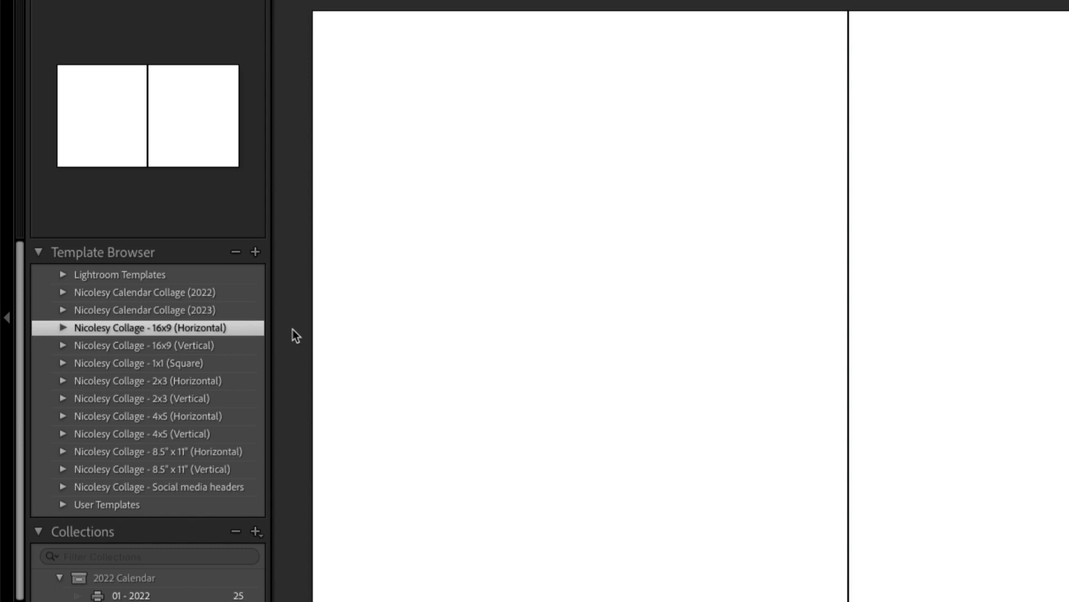
# Step: Expand the Nicolesy Collage - 1x1 (Square) template folder, preview several of its layouts, and collapse it
pyautogui.click(62, 364)
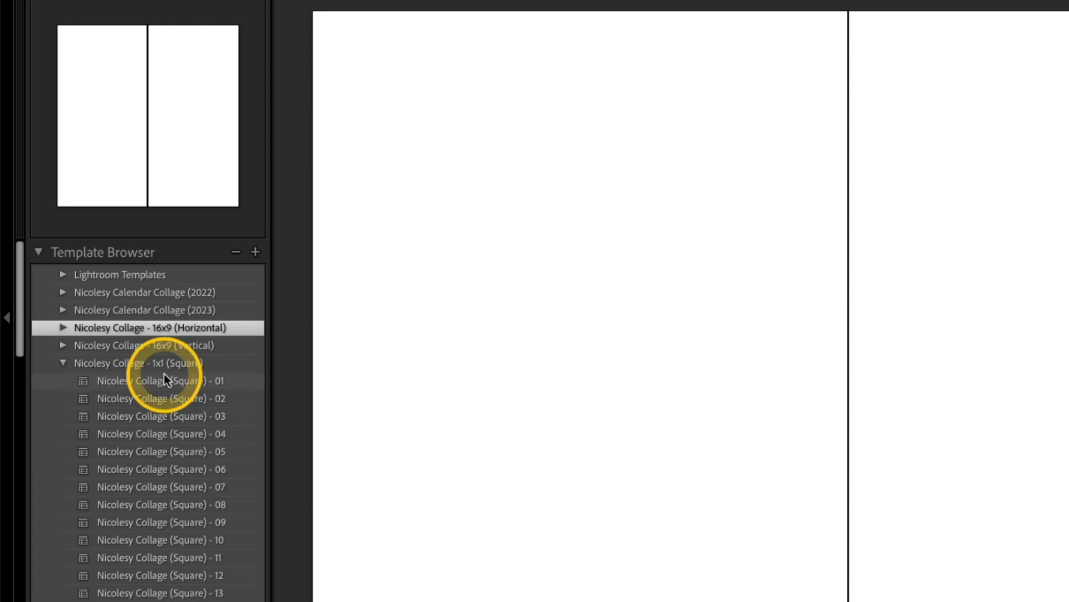
pyautogui.scroll(-1, 165, 380)
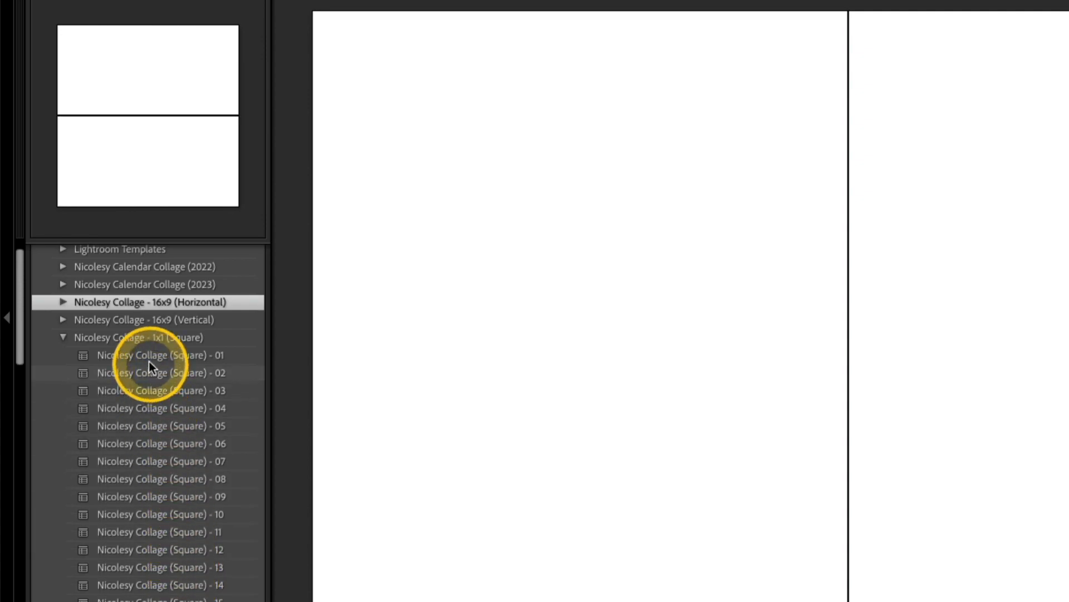
pyautogui.click(155, 387)
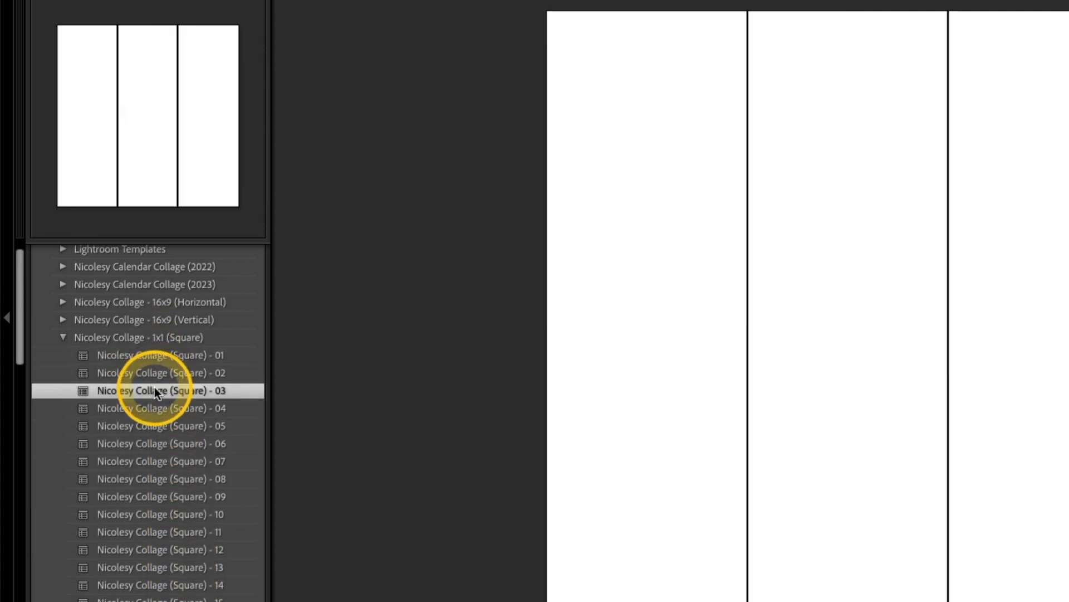
pyautogui.click(162, 429)
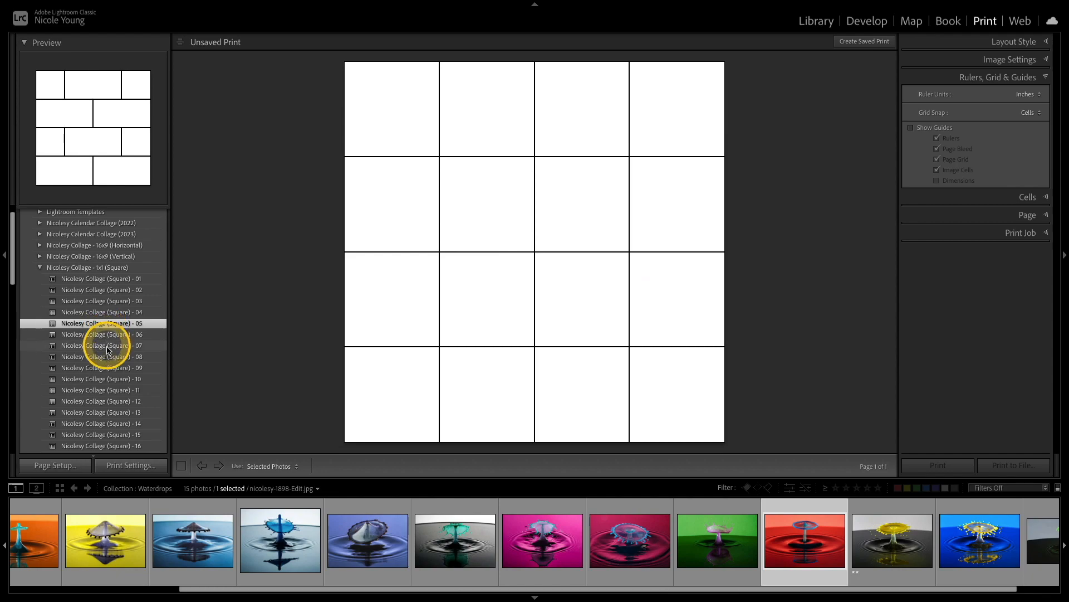
pyautogui.click(171, 468)
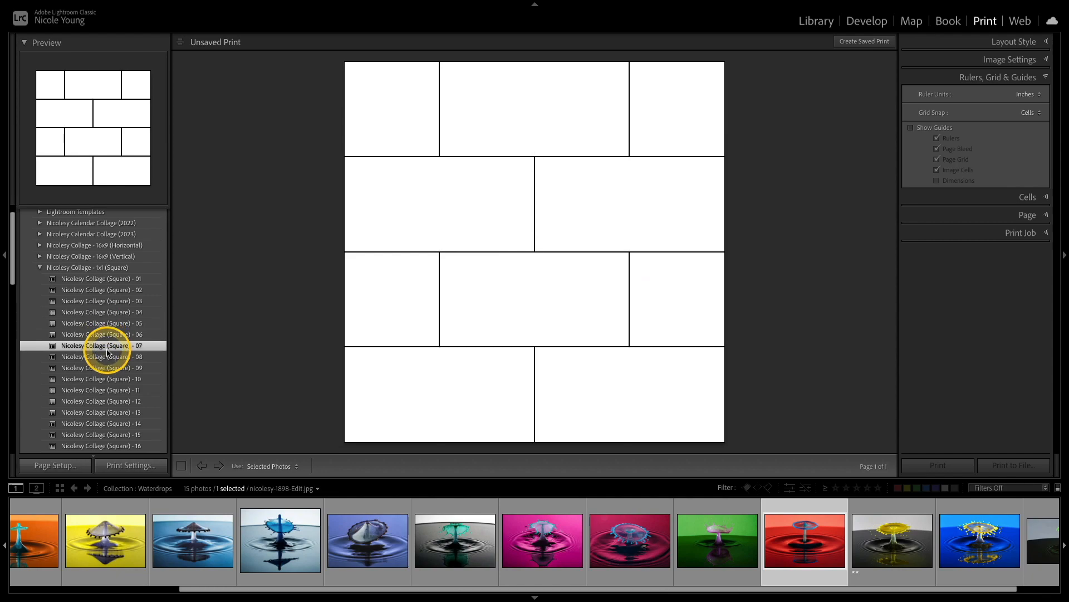
pyautogui.click(40, 268)
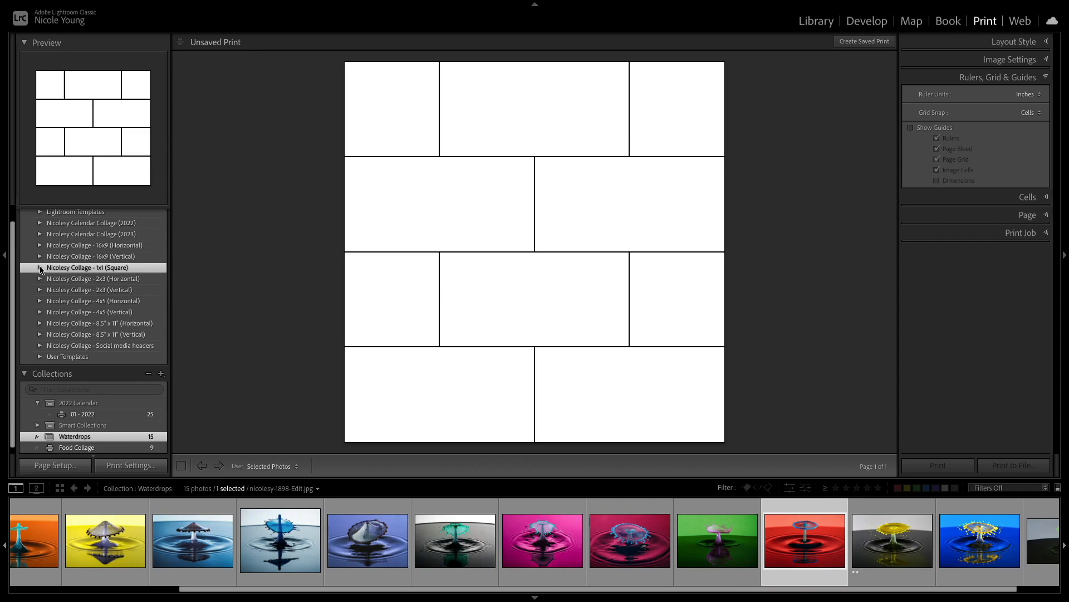
# Step: Expand the Nicolesy Collage - 16x9 (Horizontal) folder and apply the Nicolesy Collage (16x9) - 19H template
pyautogui.click(40, 245)
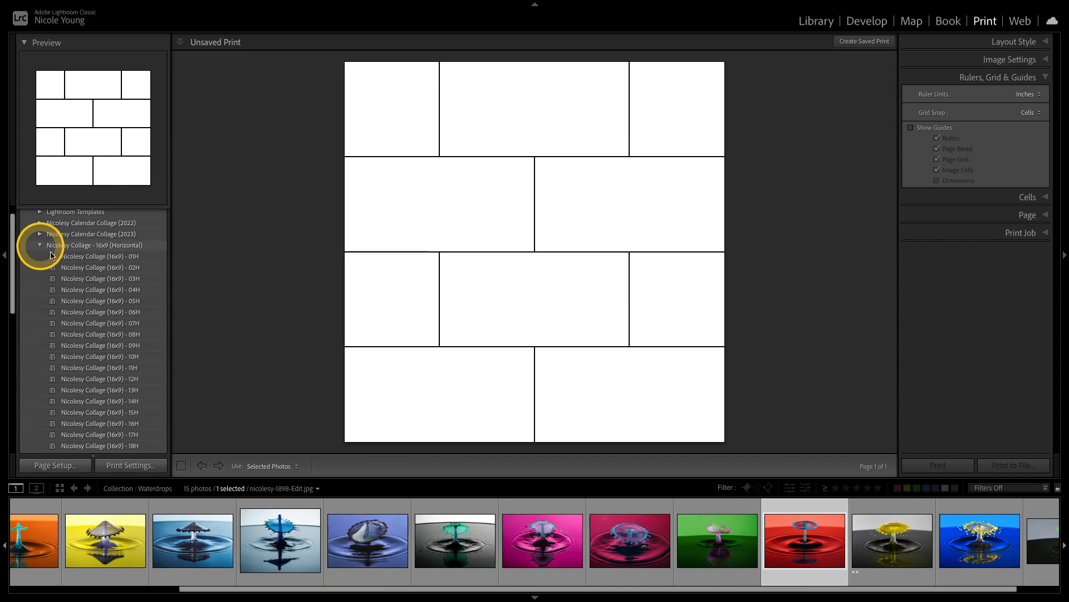
pyautogui.scroll(-2, 79, 281)
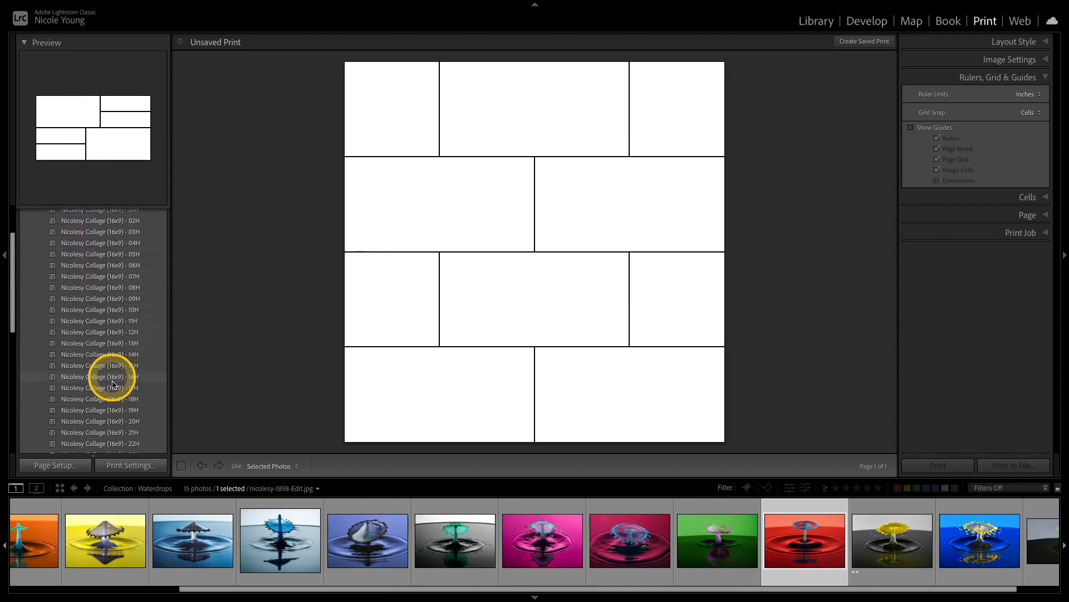
pyautogui.click(129, 411)
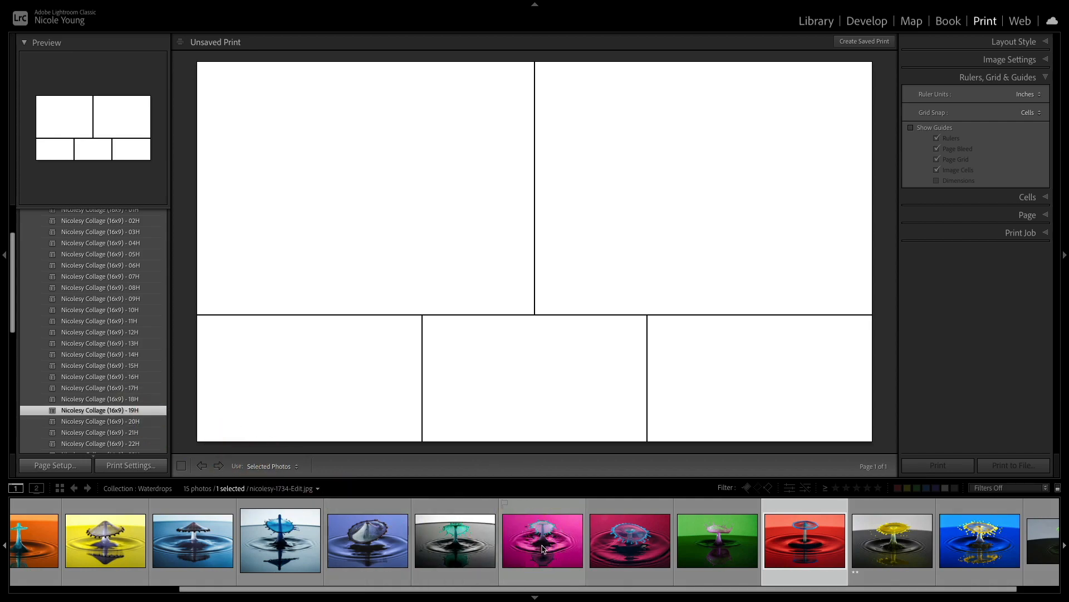
# Step: Place the pink, red, blue, yellow and orange waterdrop photos from the filmstrip into the five collage cells
pyautogui.moveTo(543, 549); pyautogui.dragTo(398, 207)
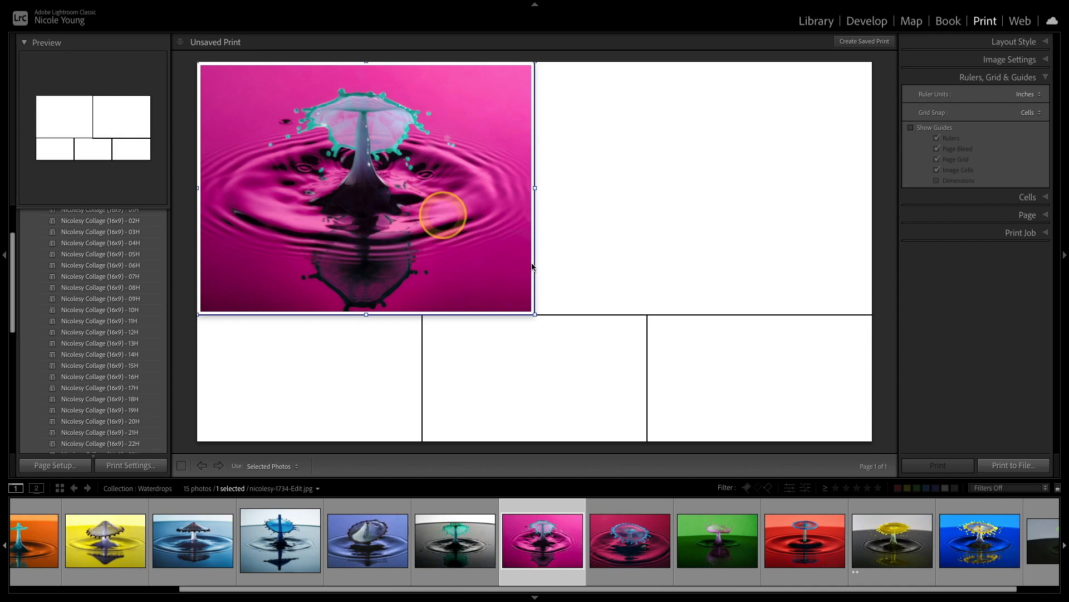
pyautogui.moveTo(802, 530); pyautogui.dragTo(700, 188)
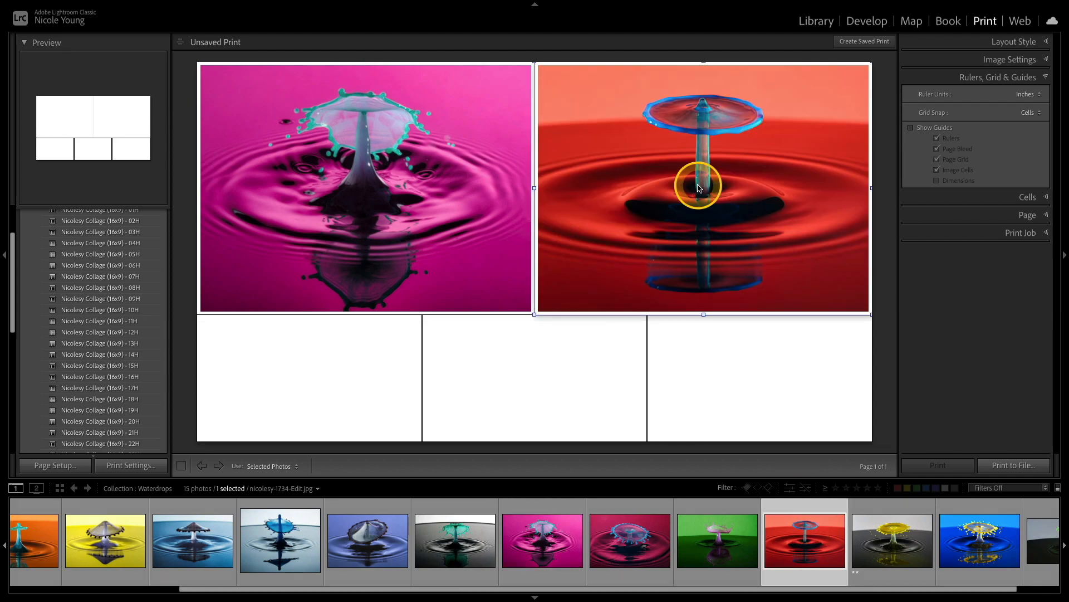
pyautogui.moveTo(209, 551); pyautogui.dragTo(334, 383)
pyautogui.moveTo(111, 537); pyautogui.dragTo(724, 362)
pyautogui.moveTo(32, 532); pyautogui.dragTo(555, 388)
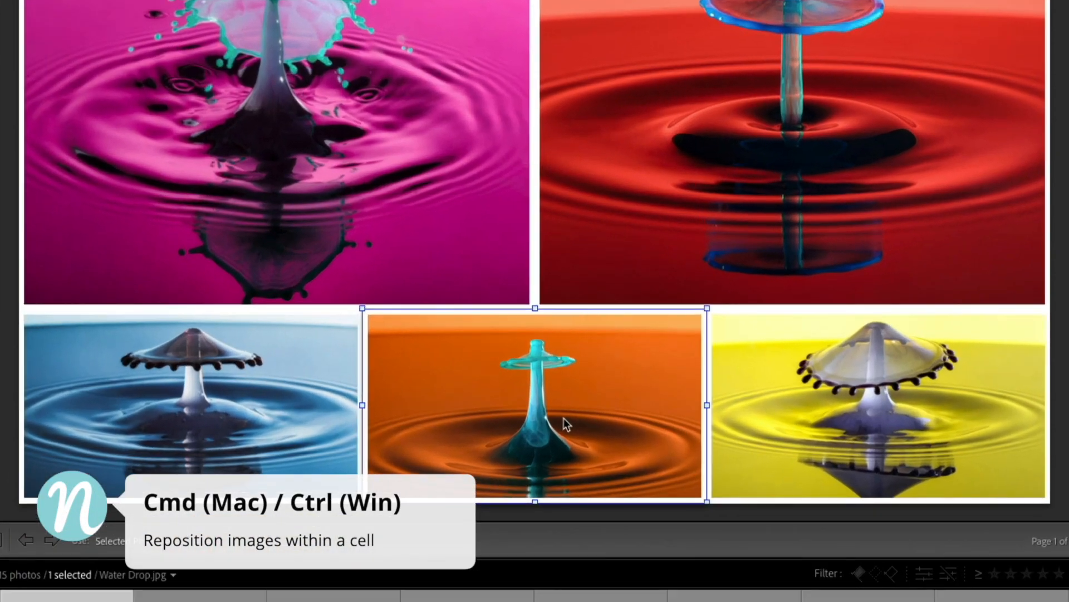
# Step: Nudge the orange, red and blue photos to reposition them within their cells
pyautogui.moveTo(574, 416); pyautogui.dragTo(591, 393)
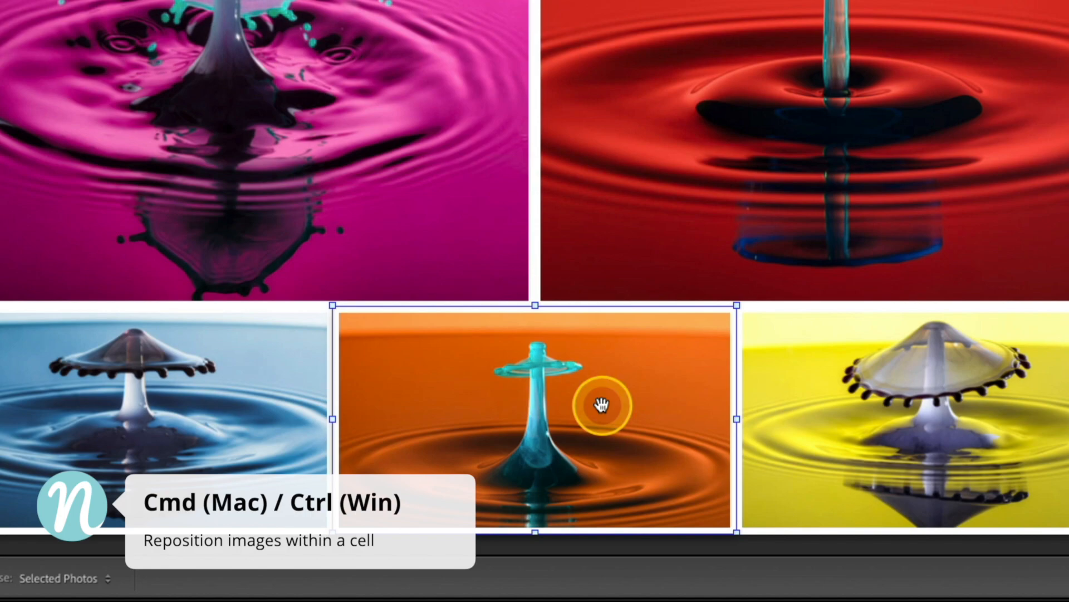
pyautogui.moveTo(602, 405)
pyautogui.mouseDown()
pyautogui.moveTo(603, 383)
pyautogui.moveTo(604, 400)
pyautogui.mouseUp()
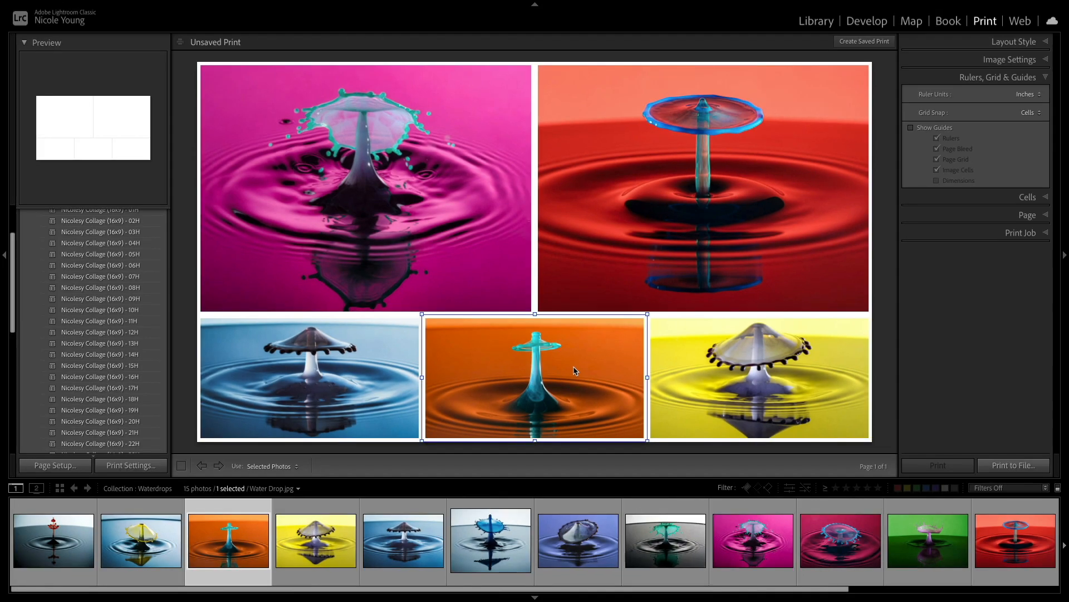
pyautogui.moveTo(644, 303); pyautogui.dragTo(687, 184)
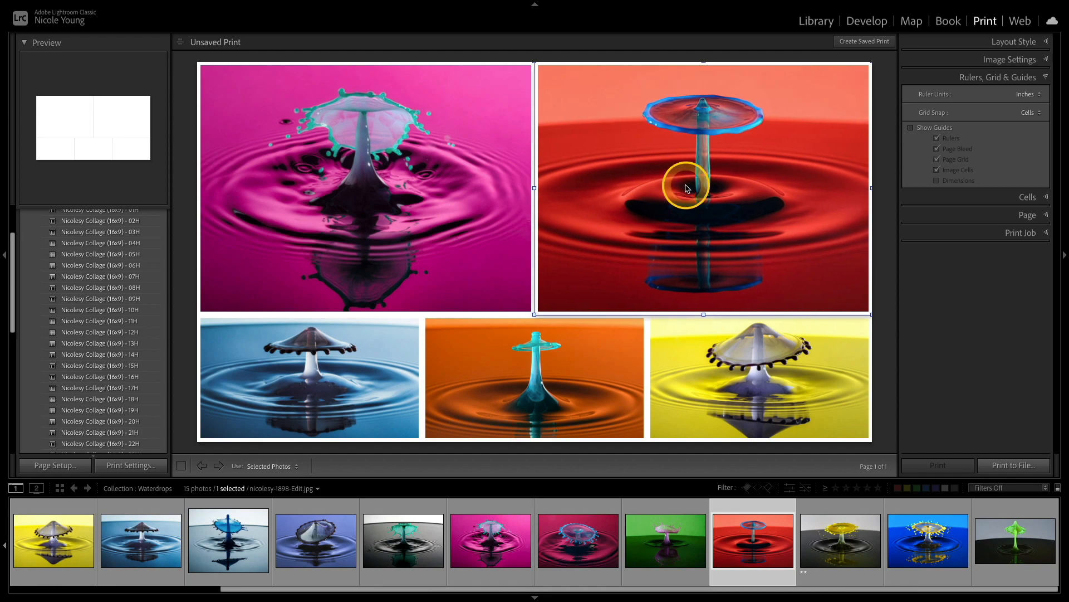
pyautogui.click(335, 366)
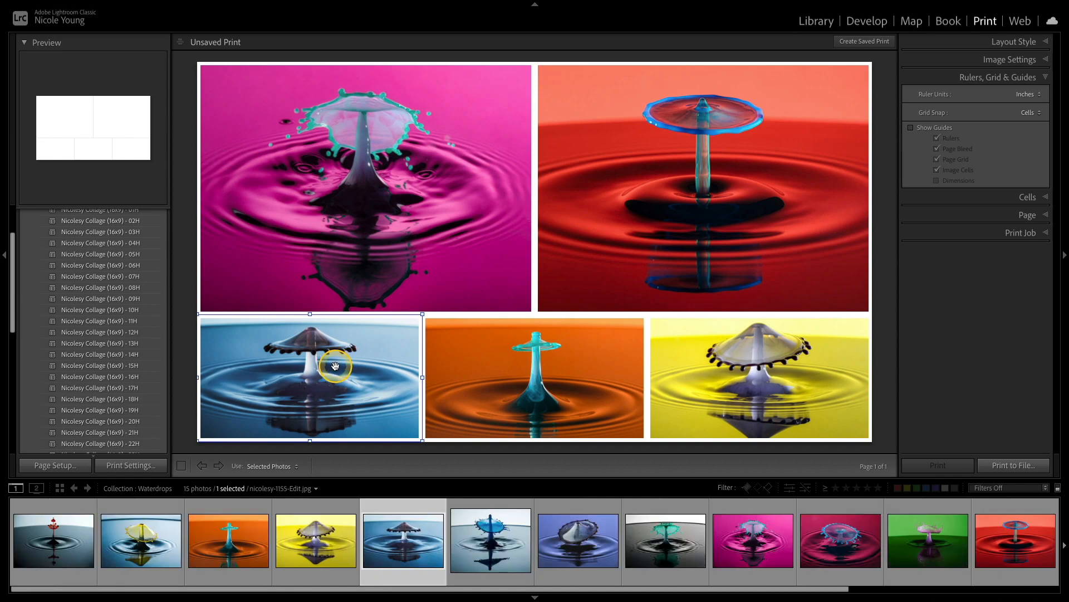
pyautogui.moveTo(340, 362)
pyautogui.mouseDown()
pyautogui.moveTo(341, 375)
pyautogui.moveTo(339, 341)
pyautogui.moveTo(341, 356)
pyautogui.mouseUp()
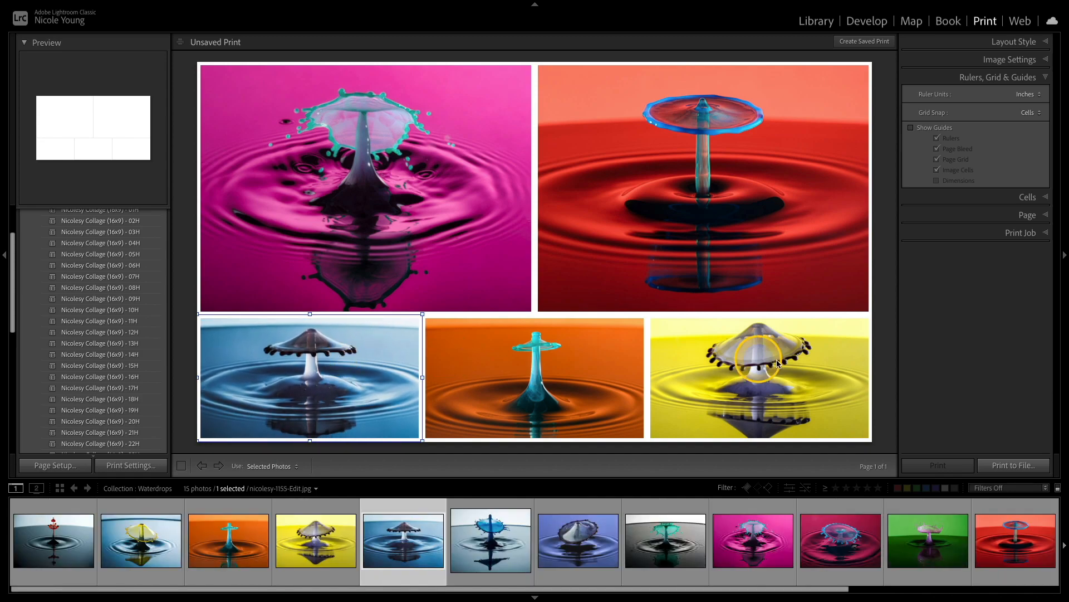
# Step: Turn on the inner stroke for the collage photos and widen it to 16.1 pt
pyautogui.click(788, 360)
pyautogui.moveTo(788, 361)
pyautogui.mouseDown()
pyautogui.moveTo(789, 375)
pyautogui.moveTo(788, 362)
pyautogui.mouseUp()
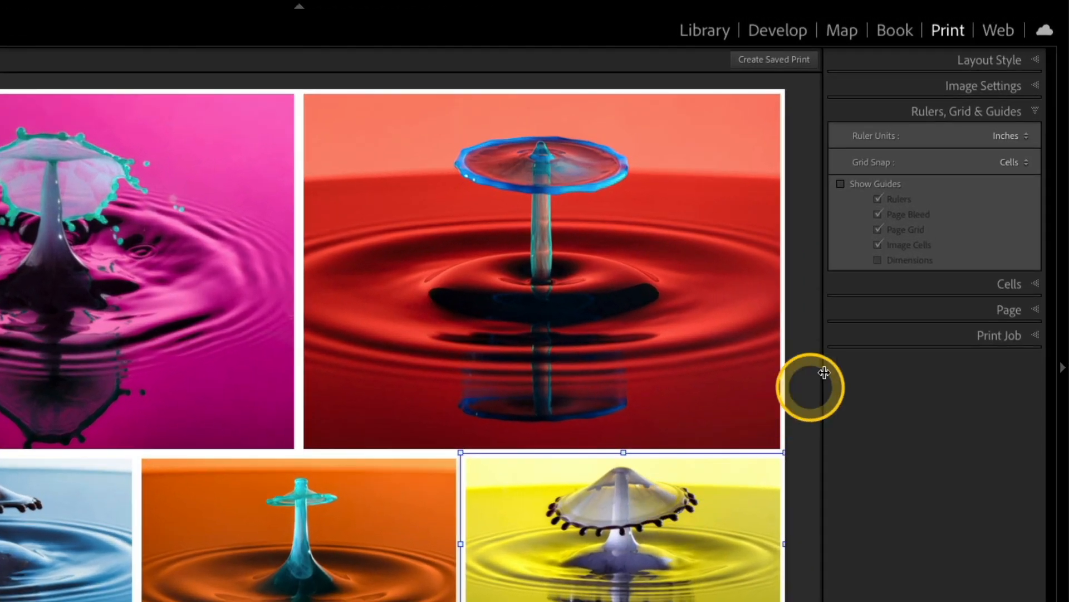
pyautogui.click(1038, 88)
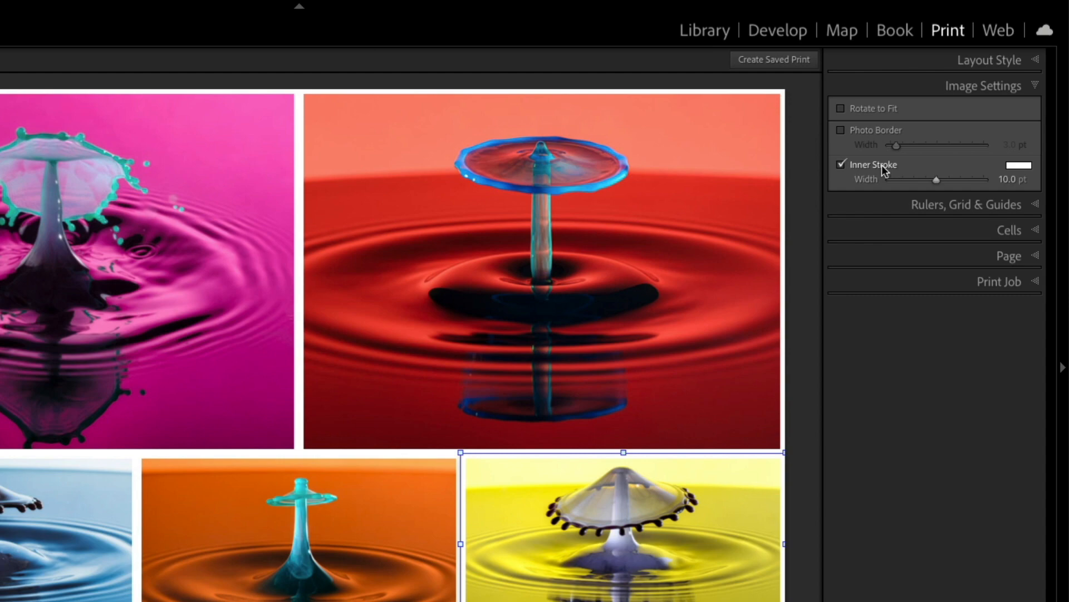
pyautogui.click(881, 165)
pyautogui.click(881, 165)
pyautogui.click(935, 180)
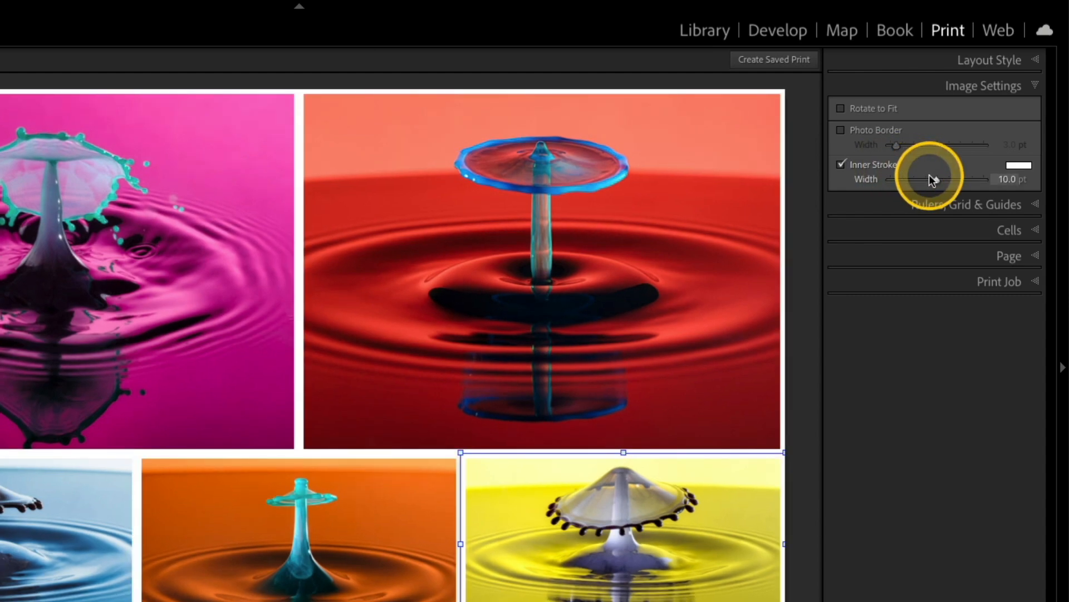
pyautogui.moveTo(934, 179)
pyautogui.mouseDown()
pyautogui.moveTo(891, 182)
pyautogui.moveTo(978, 179)
pyautogui.moveTo(965, 182)
pyautogui.mouseUp()
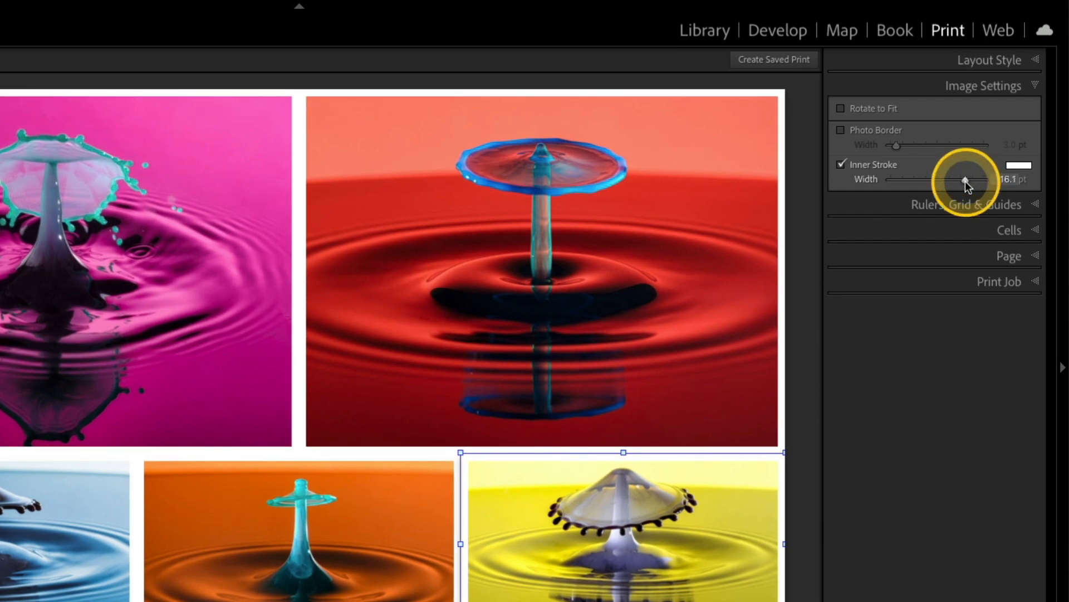
# Step: Set the inner stroke colour to blue, hex 4275FD, trying grey and red first
pyautogui.click(1021, 167)
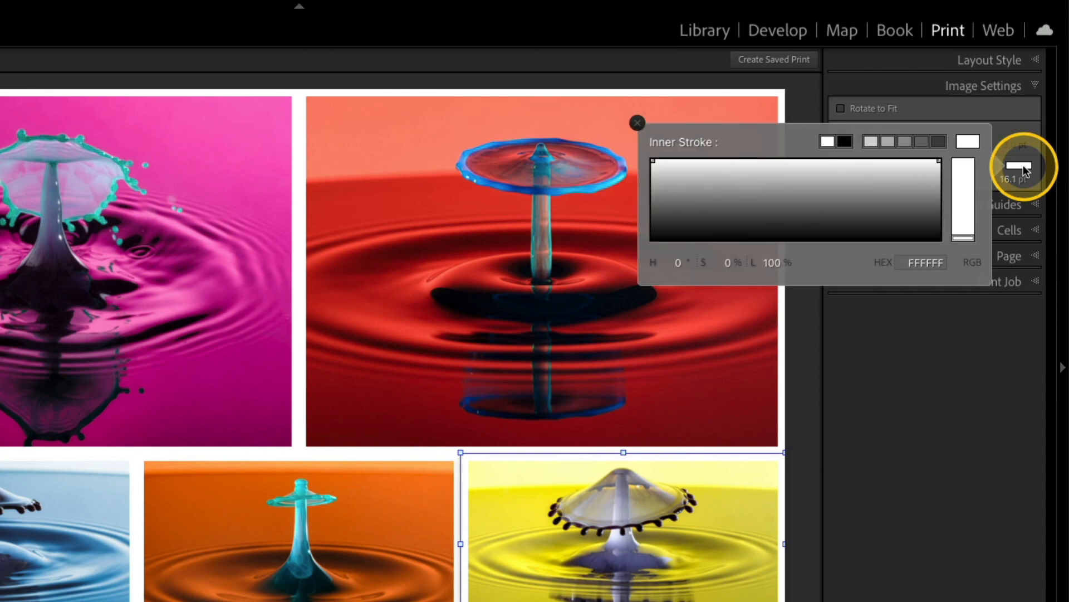
pyautogui.click(922, 140)
pyautogui.click(912, 139)
pyautogui.click(907, 140)
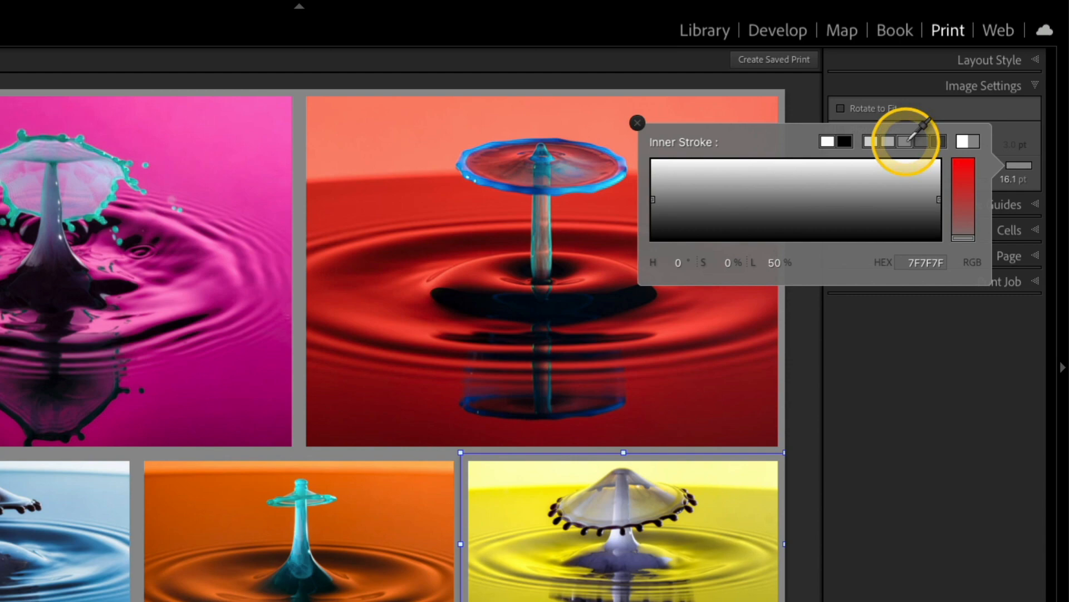
pyautogui.click(910, 143)
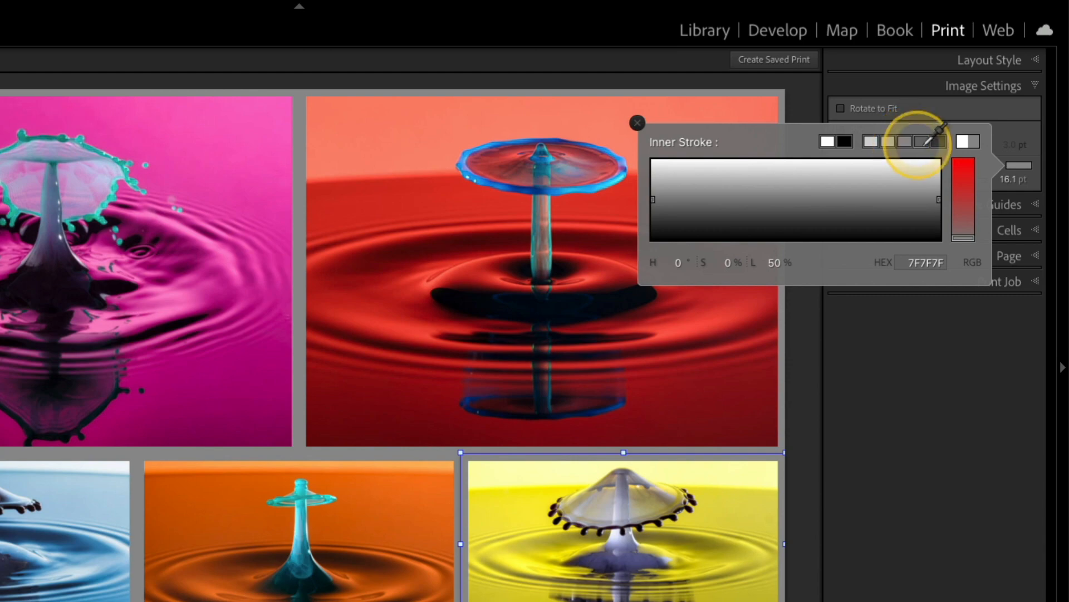
pyautogui.click(968, 164)
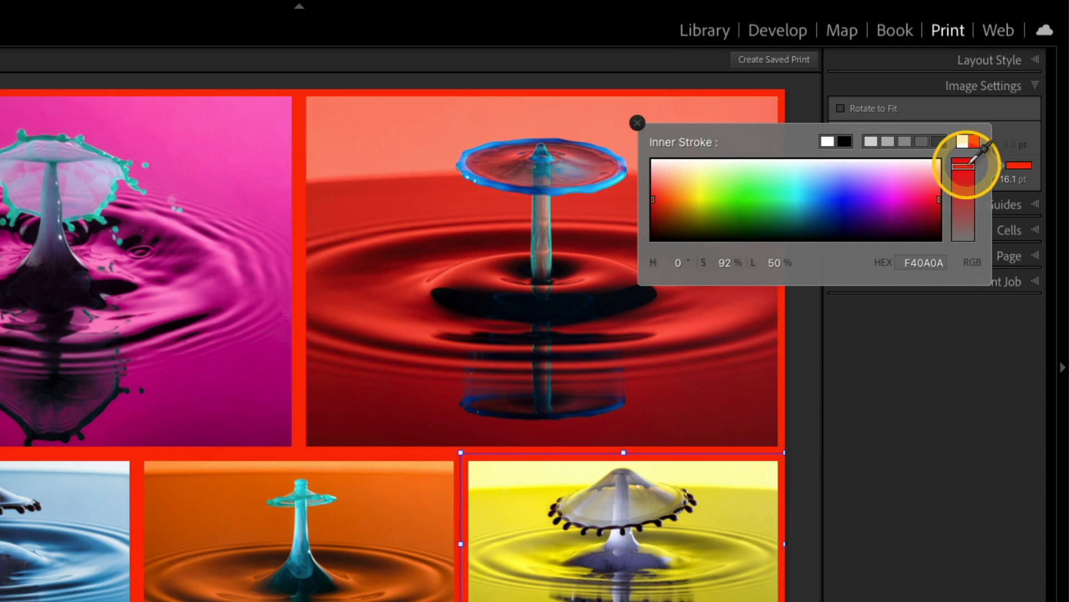
pyautogui.moveTo(972, 162); pyautogui.dragTo(972, 167)
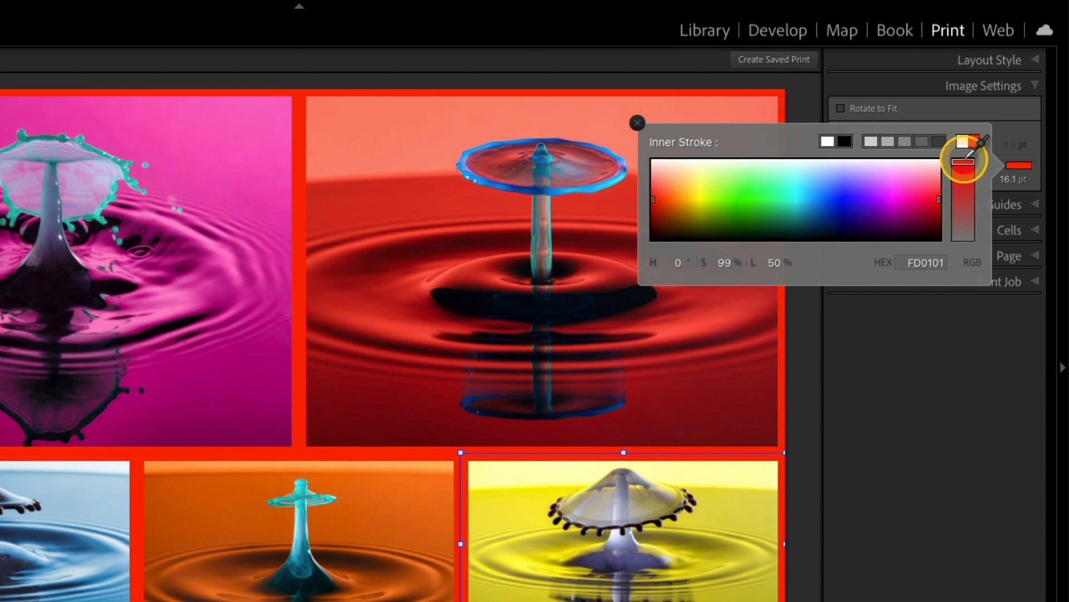
pyautogui.click(841, 202)
pyautogui.moveTo(781, 198)
pyautogui.mouseDown()
pyautogui.moveTo(681, 188)
pyautogui.moveTo(669, 199)
pyautogui.moveTo(768, 196)
pyautogui.moveTo(814, 211)
pyautogui.moveTo(831, 188)
pyautogui.mouseUp()
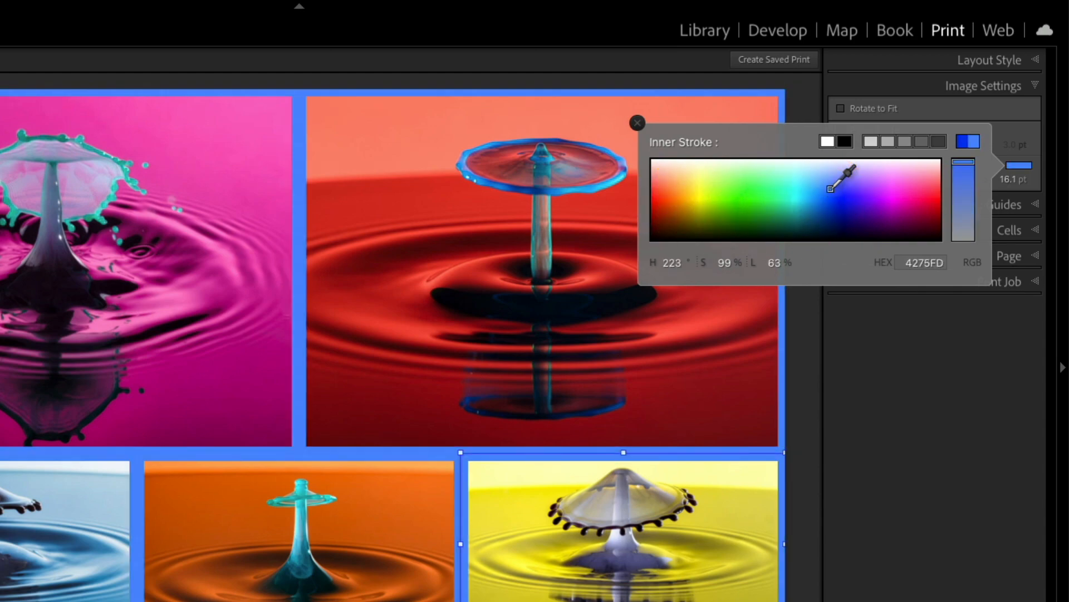
pyautogui.click(637, 122)
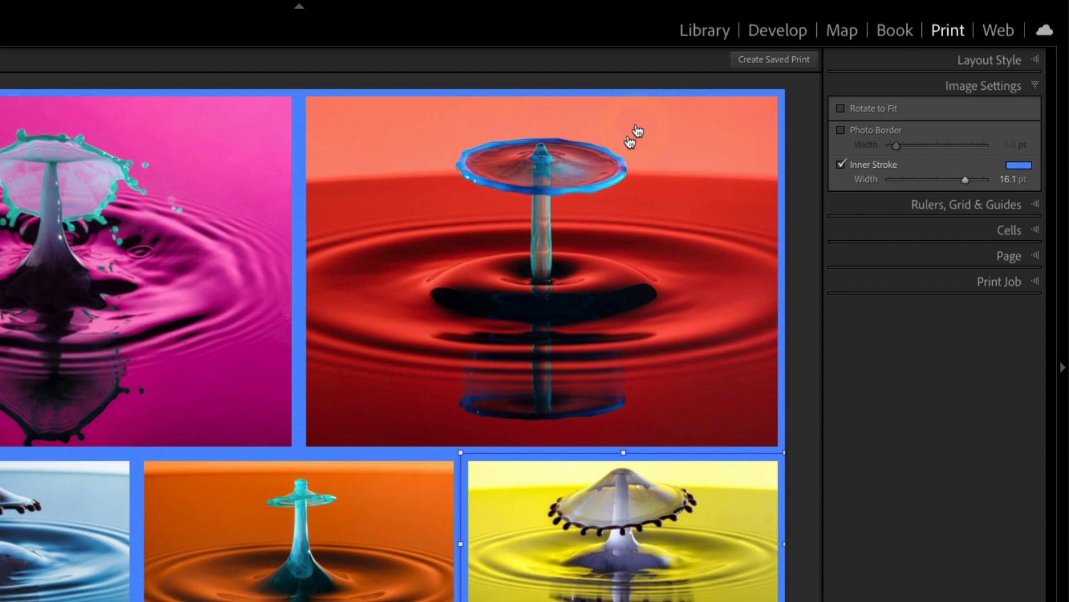
# Step: Remove the orange waterdrop photo from its collage cell
pyautogui.click(334, 539)
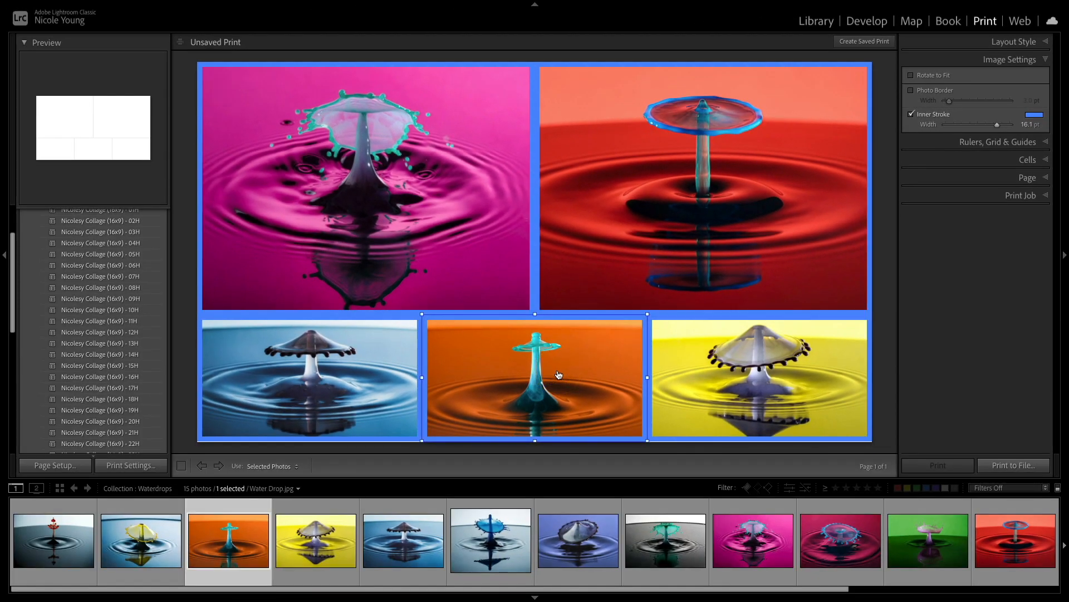
pyautogui.press('Delete')
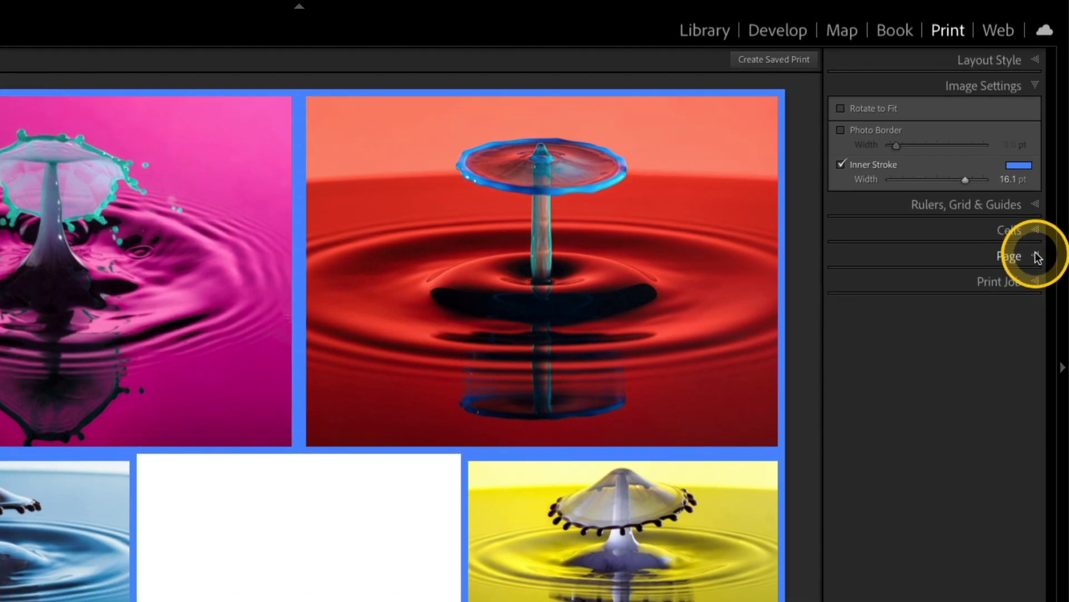
# Step: Copy the inner stroke colour's hex value 4275FD
pyautogui.click(1037, 257)
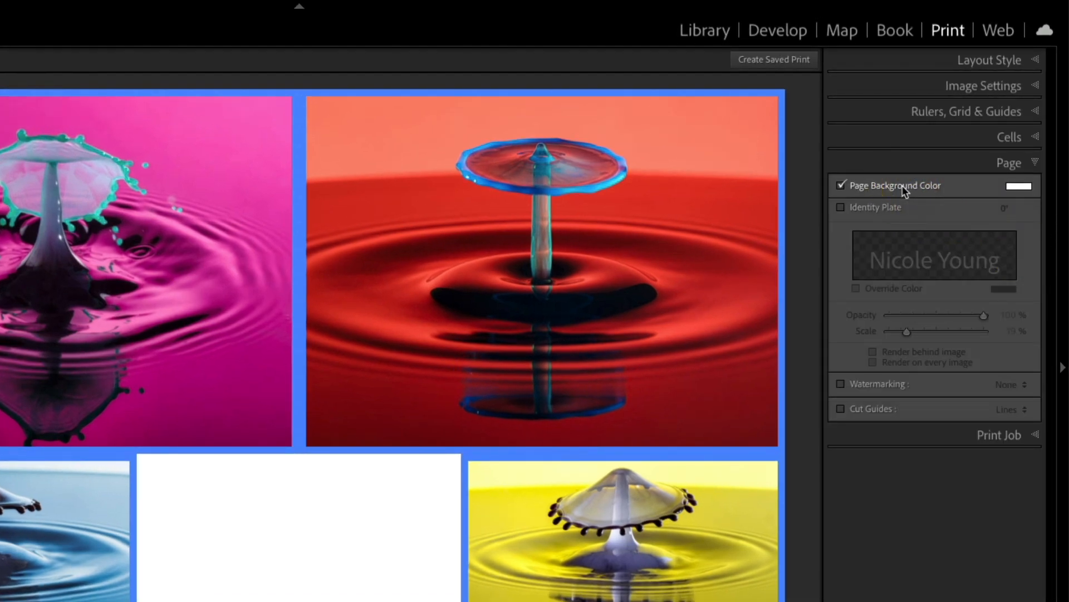
pyautogui.click(1020, 187)
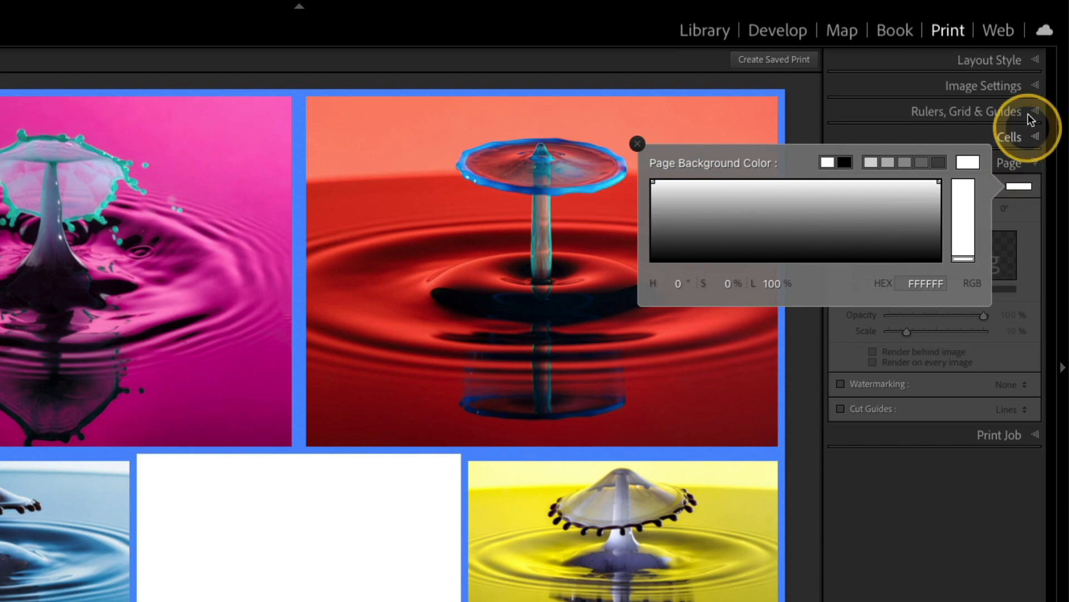
pyautogui.click(1037, 86)
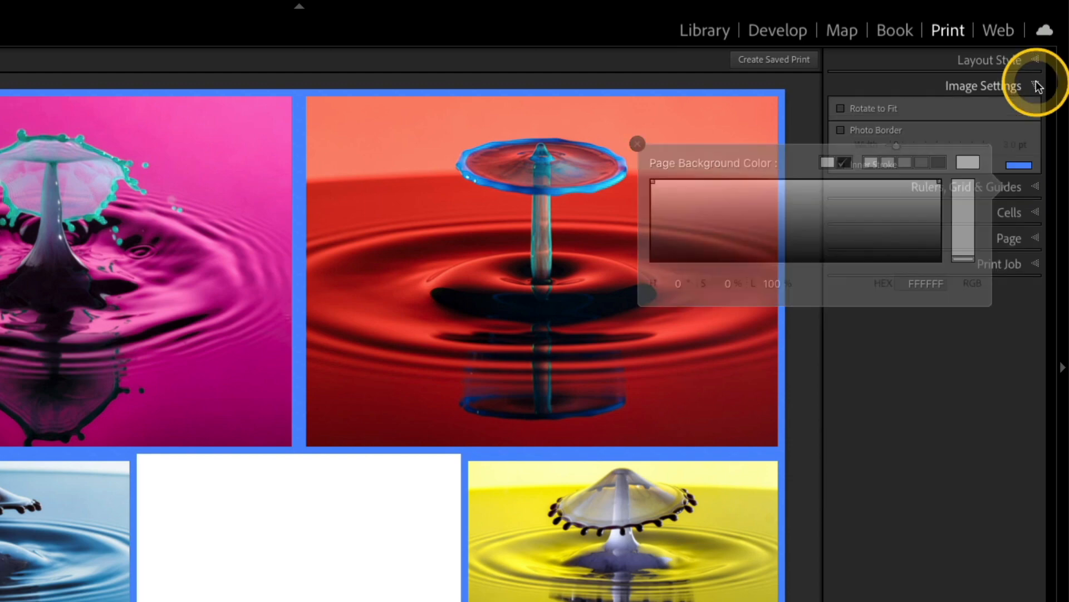
pyautogui.click(1017, 166)
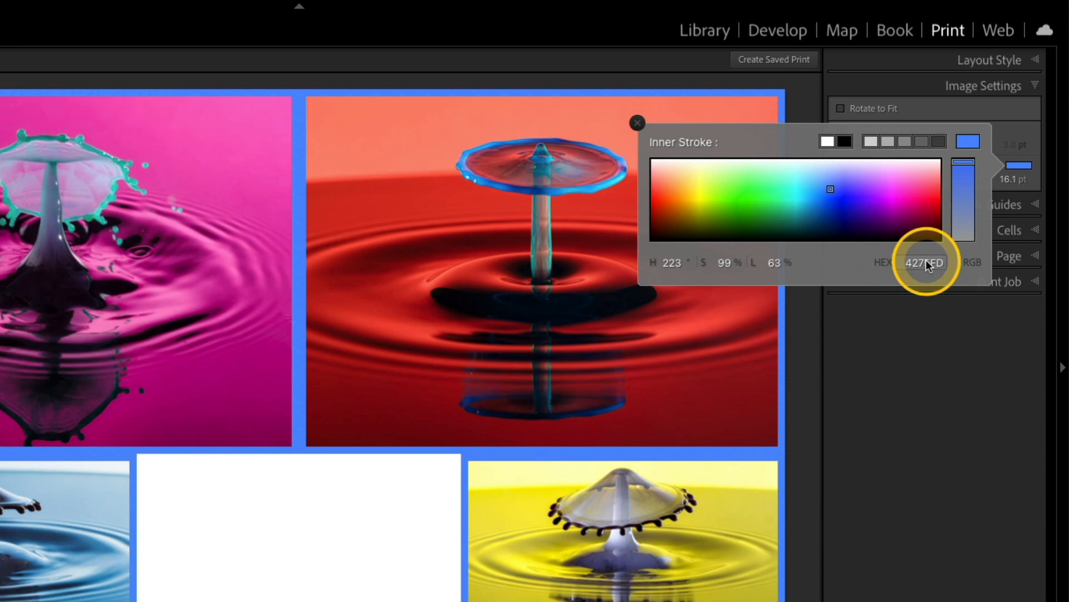
pyautogui.click(972, 262)
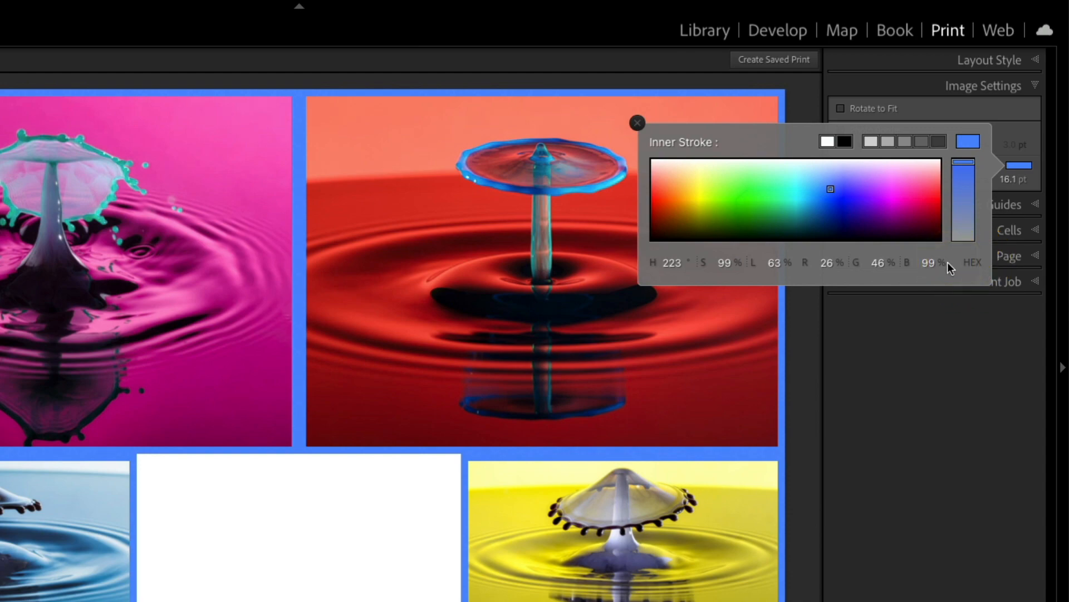
pyautogui.click(974, 263)
pyautogui.click(923, 263)
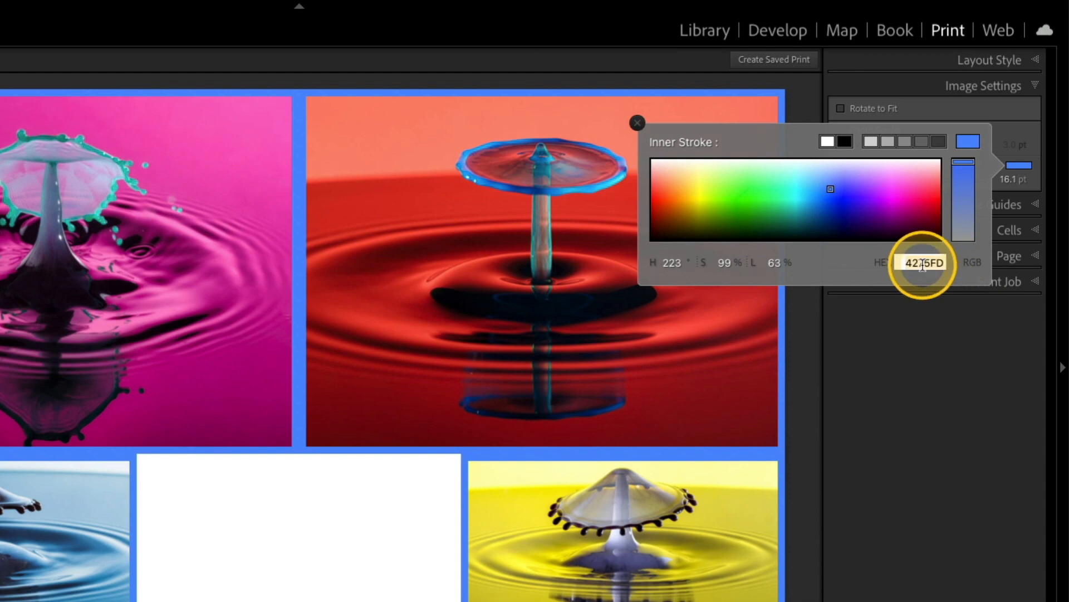
pyautogui.hotkey('ctrl', 'c')
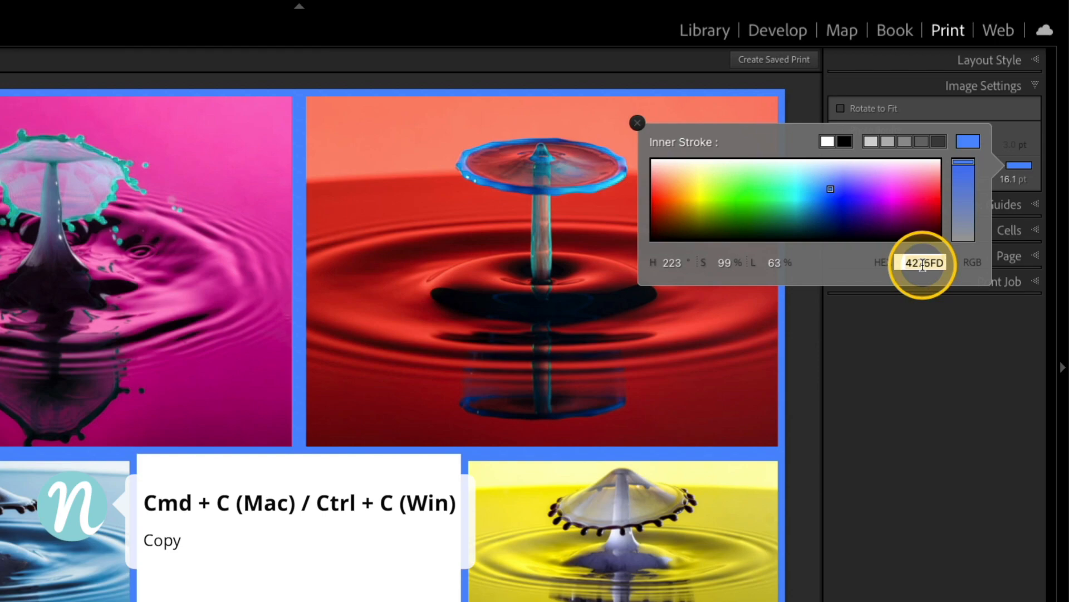
# Step: Paste 4275FD as the page background colour
pyautogui.click(1033, 255)
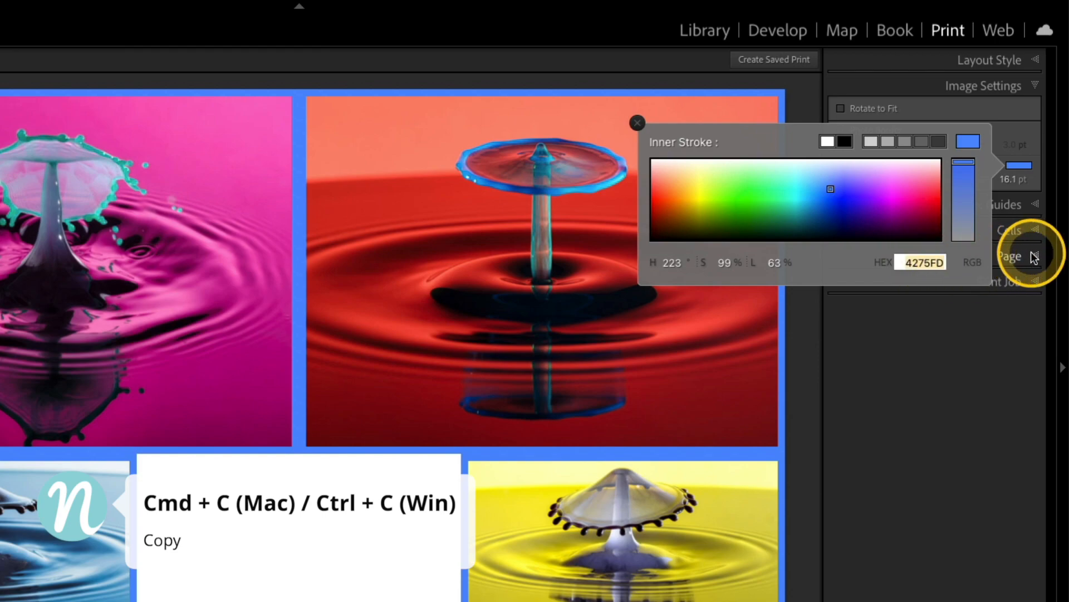
pyautogui.click(1020, 186)
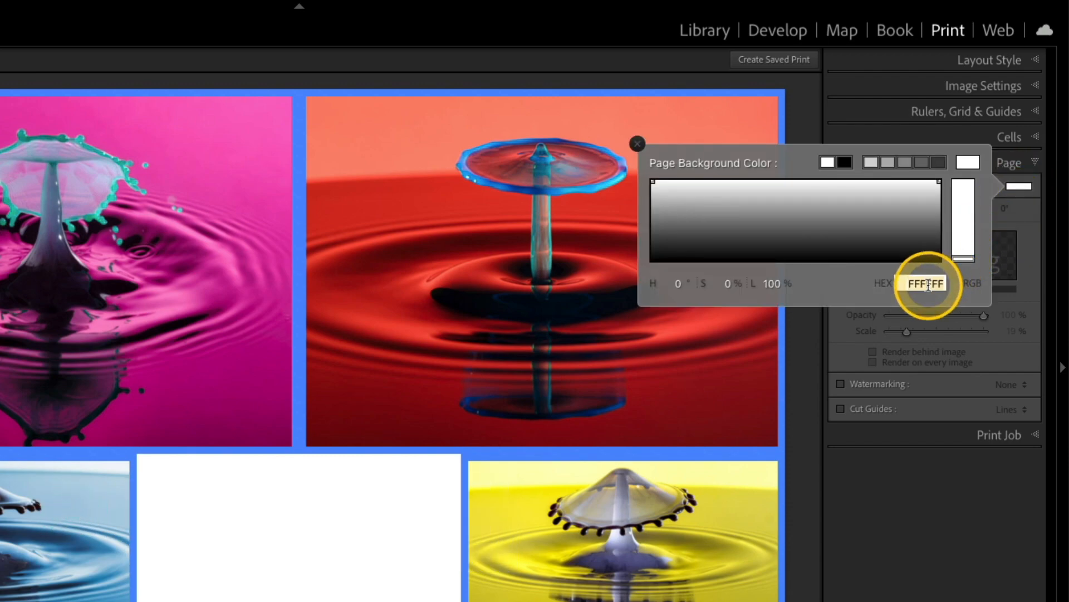
pyautogui.hotkey('ctrl', 'v')
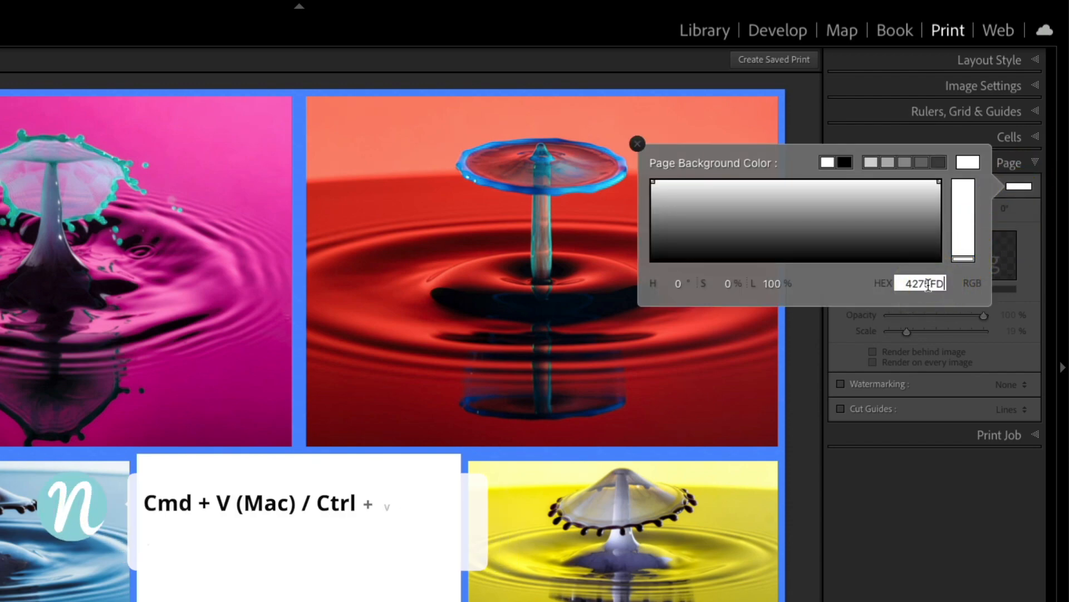
pyautogui.press('Return')
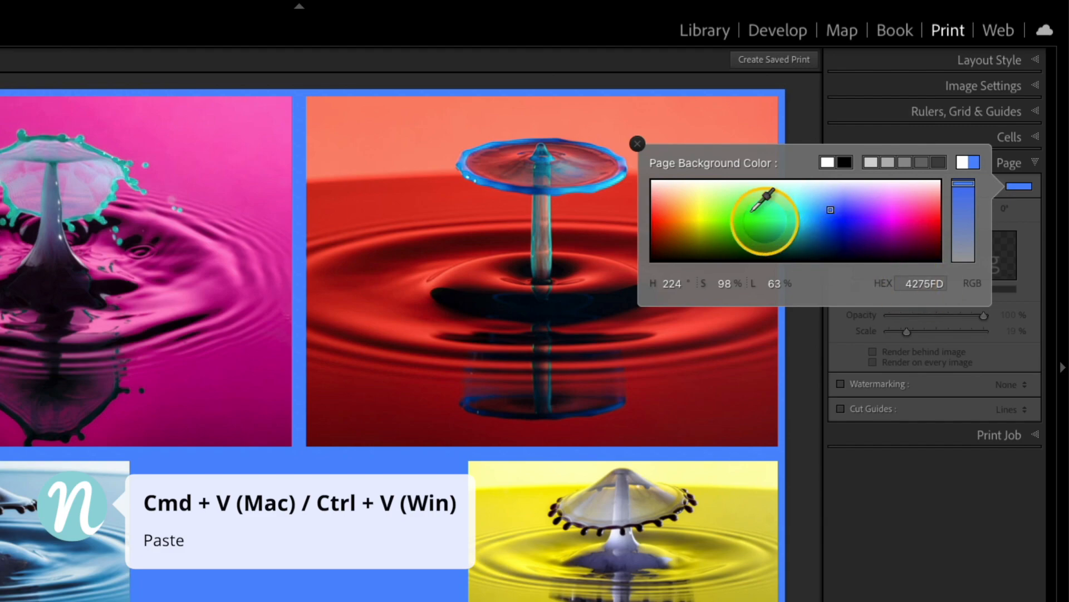
pyautogui.click(638, 144)
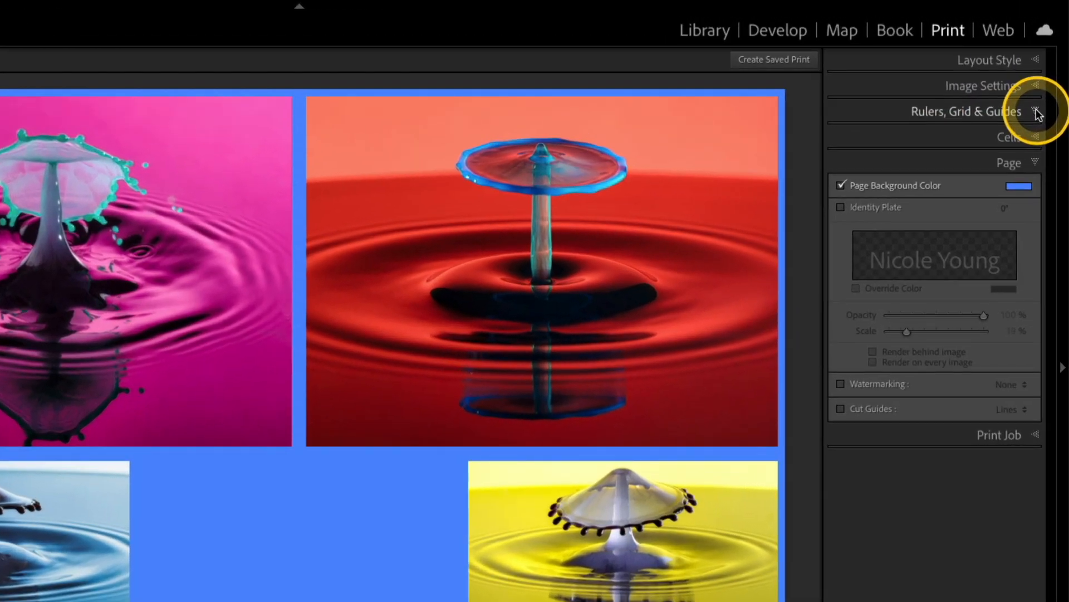
pyautogui.click(1045, 87)
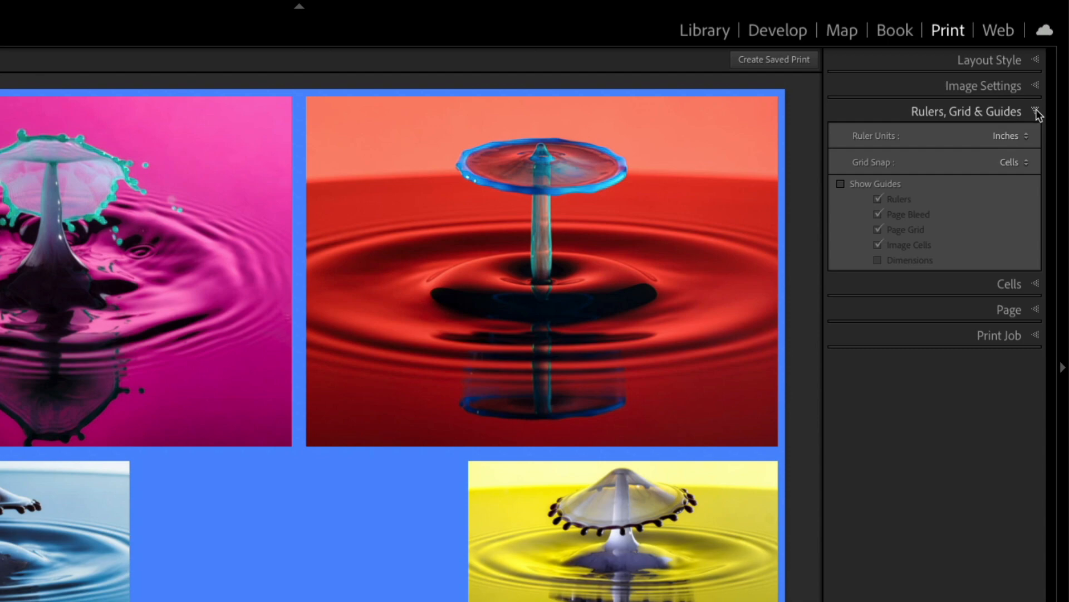
pyautogui.click(1014, 163)
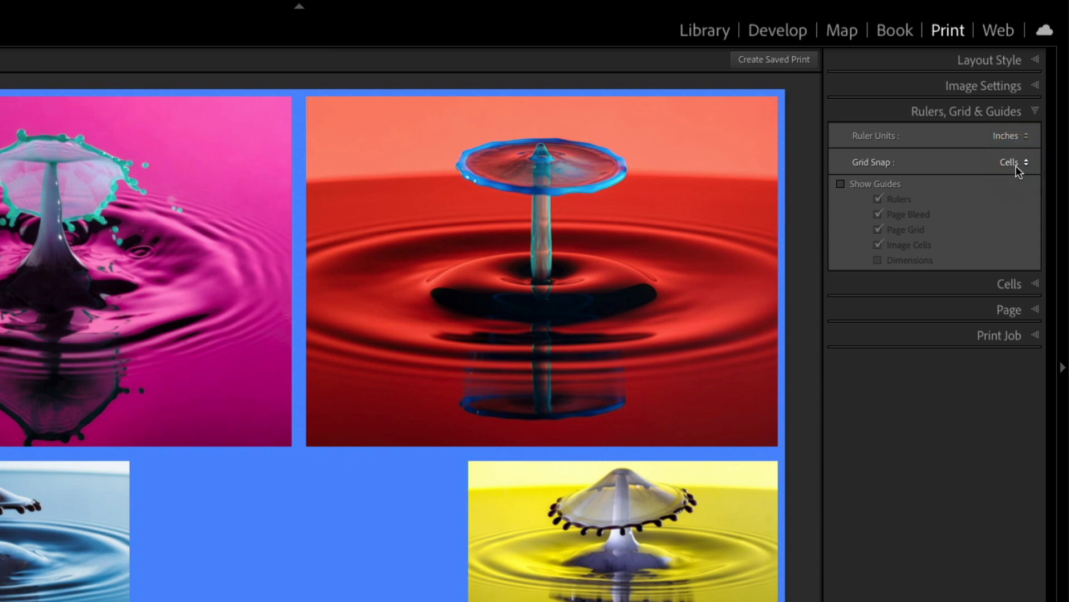
pyautogui.click(1016, 166)
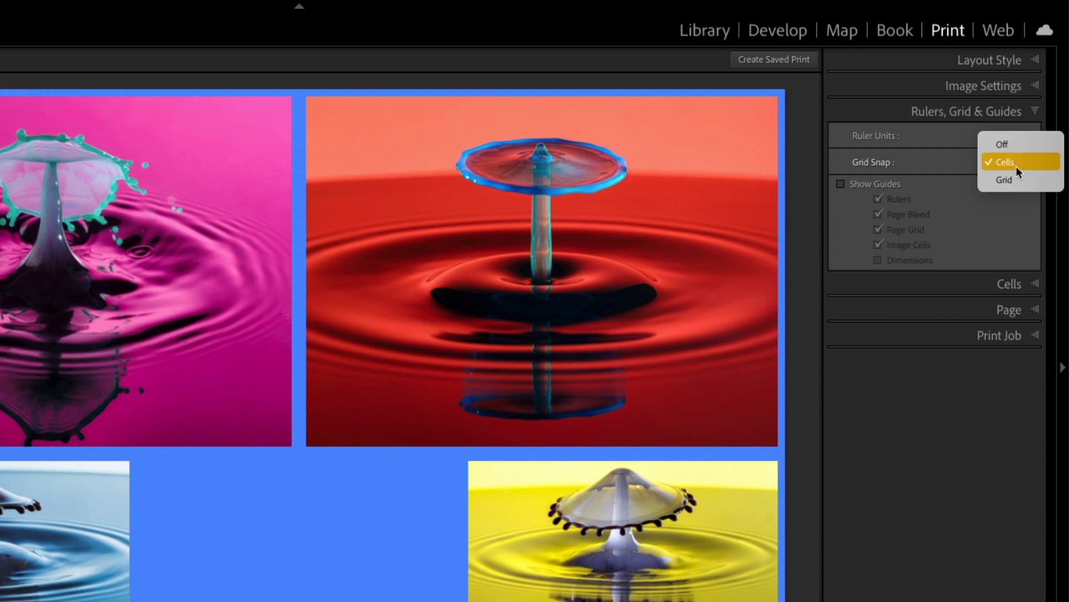
pyautogui.click(1016, 145)
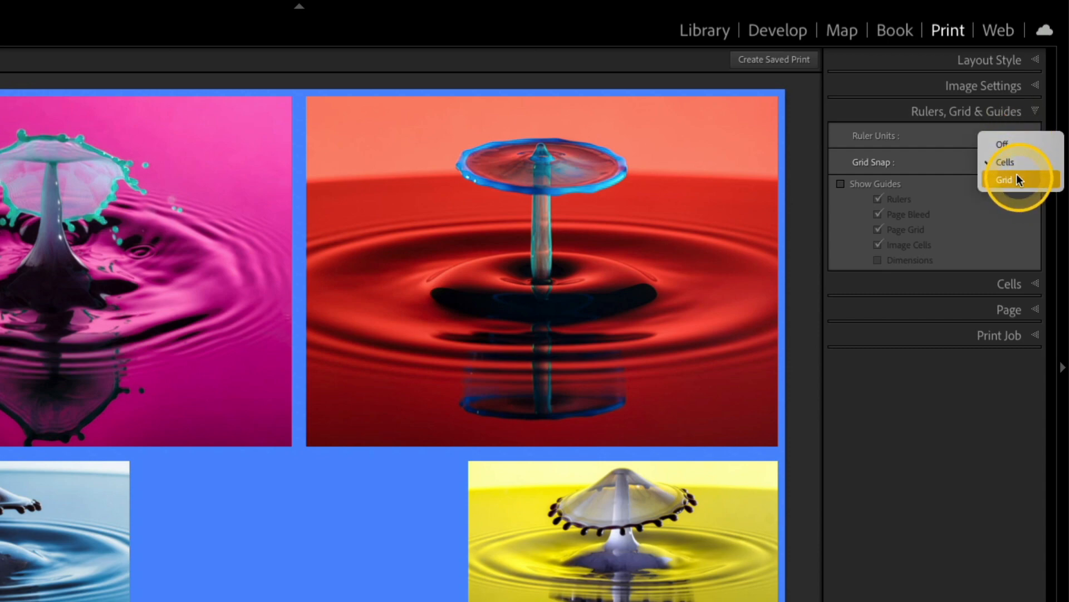
pyautogui.click(945, 165)
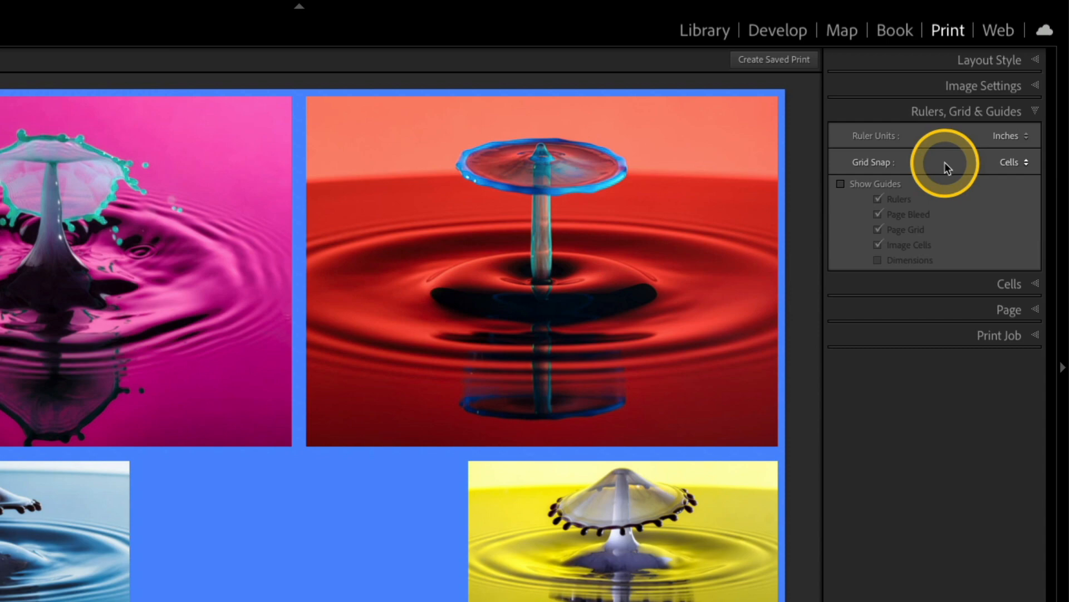
# Step: Narrow the blue photo's cell by pulling its right edge inward
pyautogui.click(75, 497)
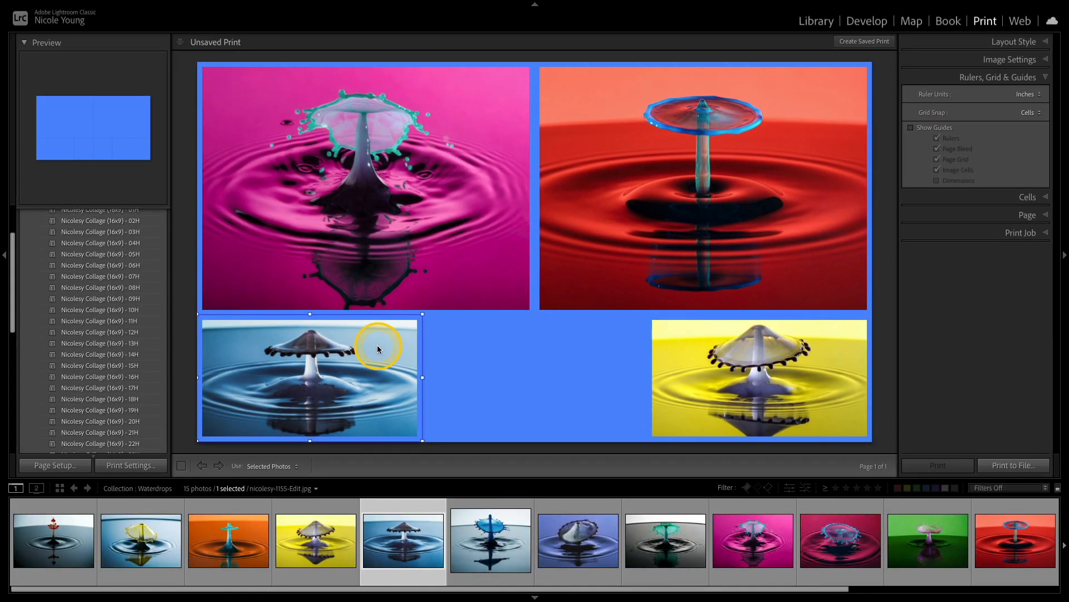
pyautogui.moveTo(423, 377); pyautogui.dragTo(362, 383)
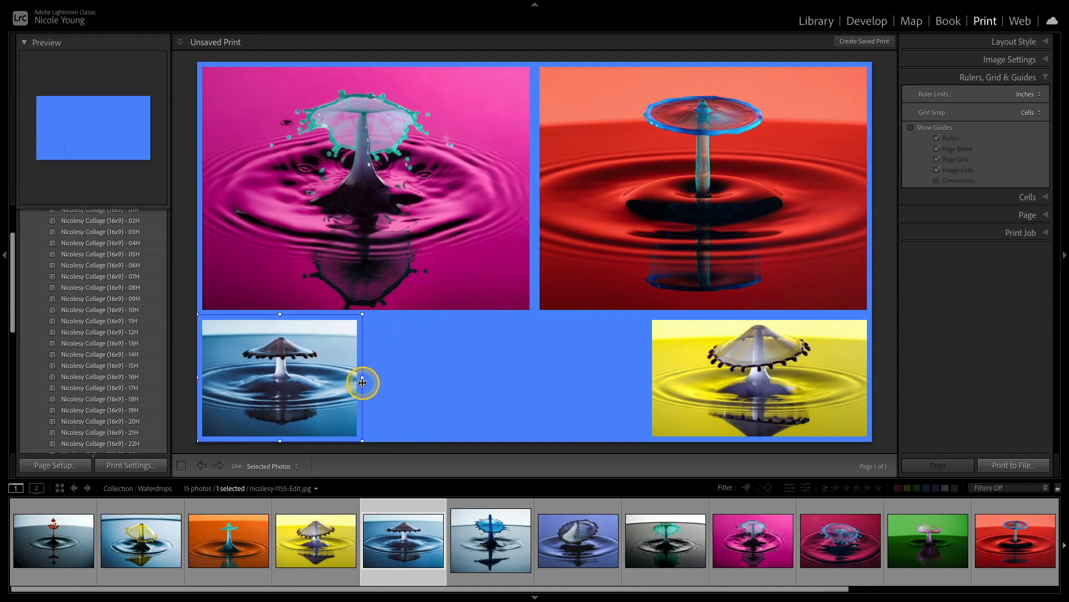
# Step: Move the yellow photo's cell beside the blue photo and narrow it to a similar width
pyautogui.click(793, 363)
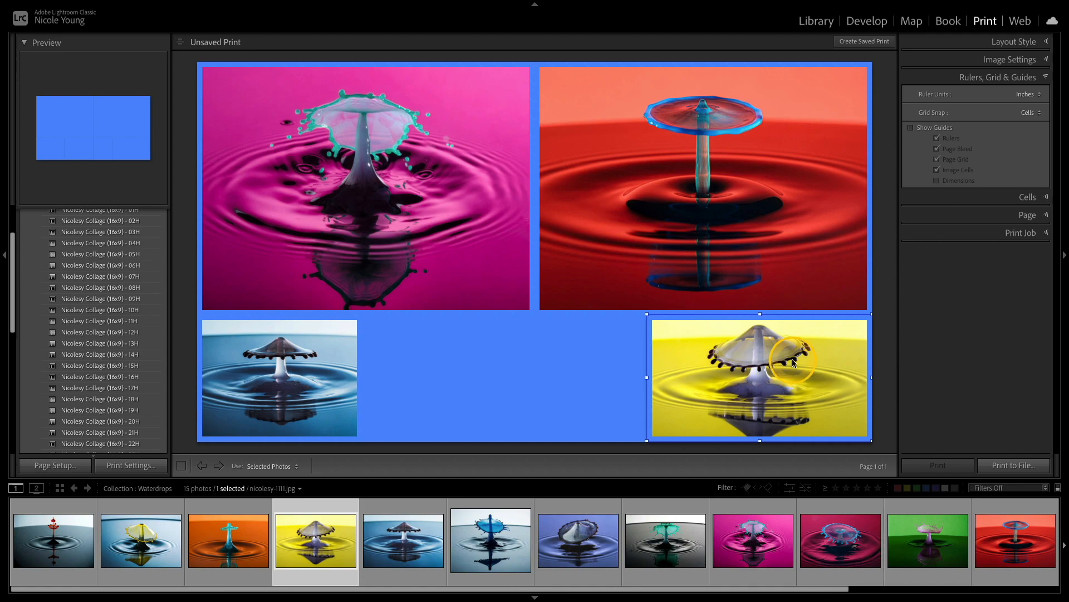
pyautogui.moveTo(794, 362); pyautogui.dragTo(507, 387)
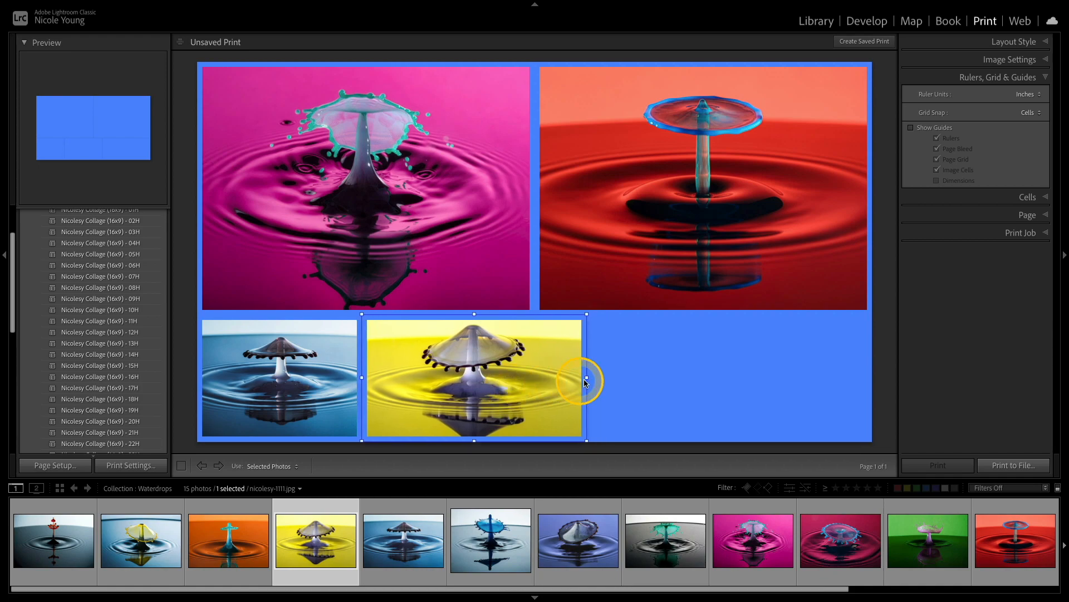
pyautogui.moveTo(587, 377); pyautogui.dragTo(533, 382)
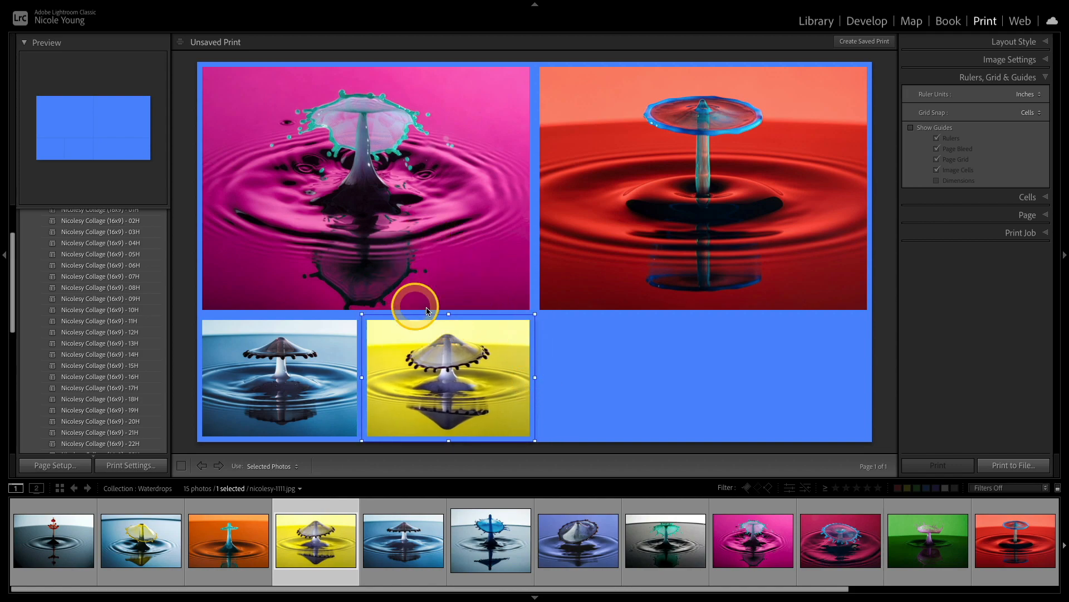
# Step: Extend the red photo's cell downward so it reaches the bottom of the page
pyautogui.click(583, 345)
pyautogui.click(658, 268)
pyautogui.moveTo(704, 315); pyautogui.dragTo(725, 440)
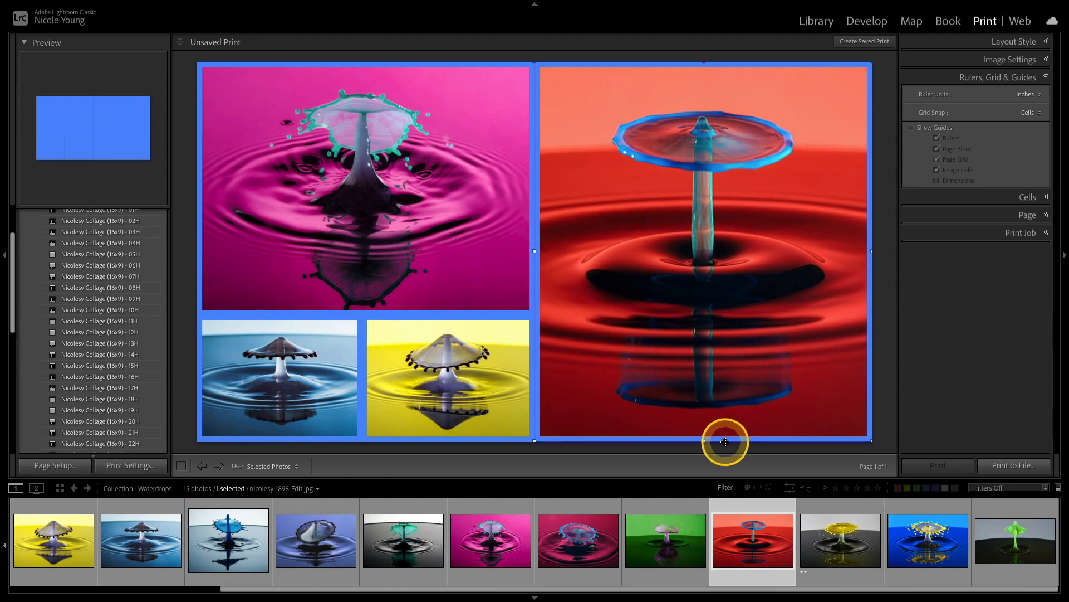
pyautogui.click(887, 238)
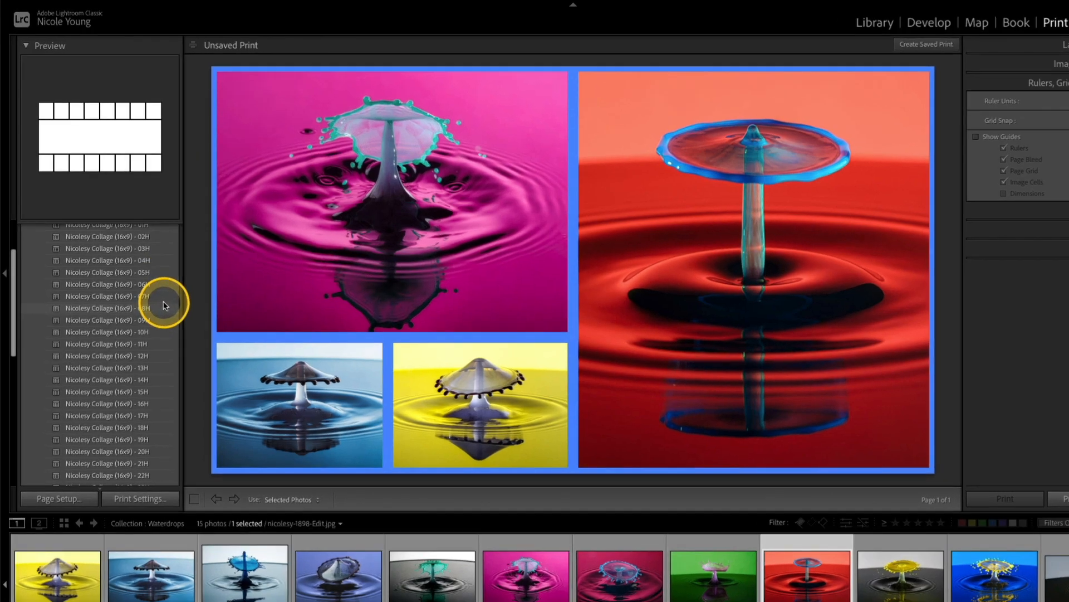
pyautogui.scroll(3, 153, 284)
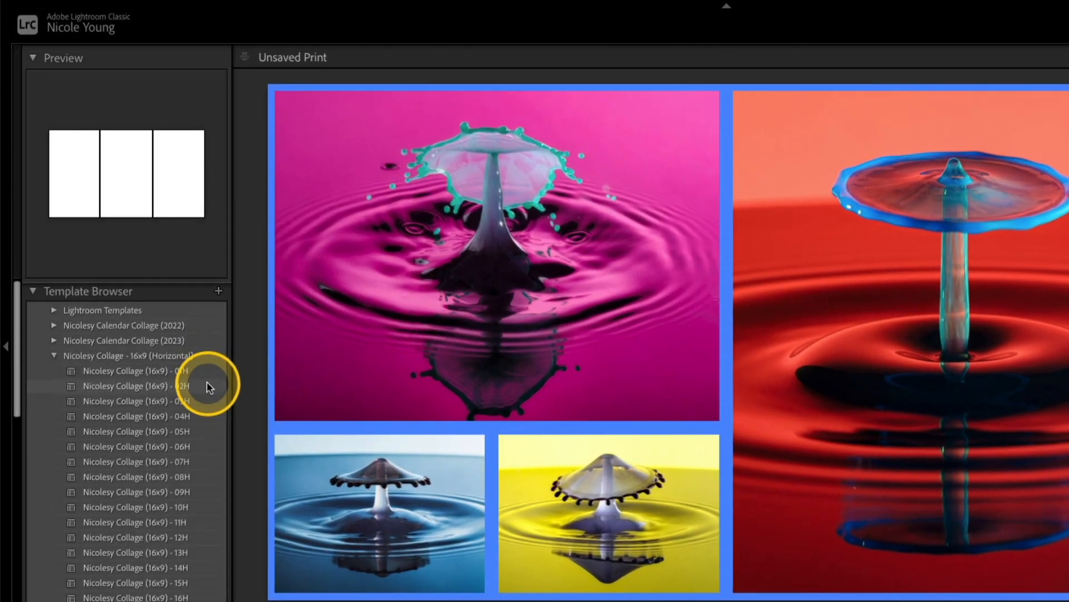
pyautogui.click(219, 290)
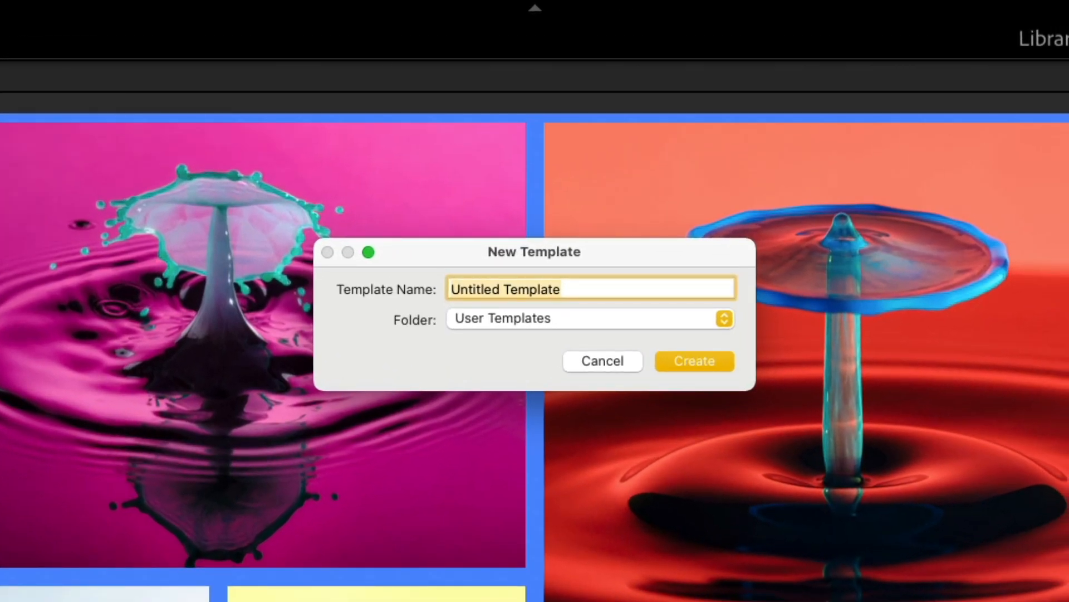
pyautogui.click(491, 317)
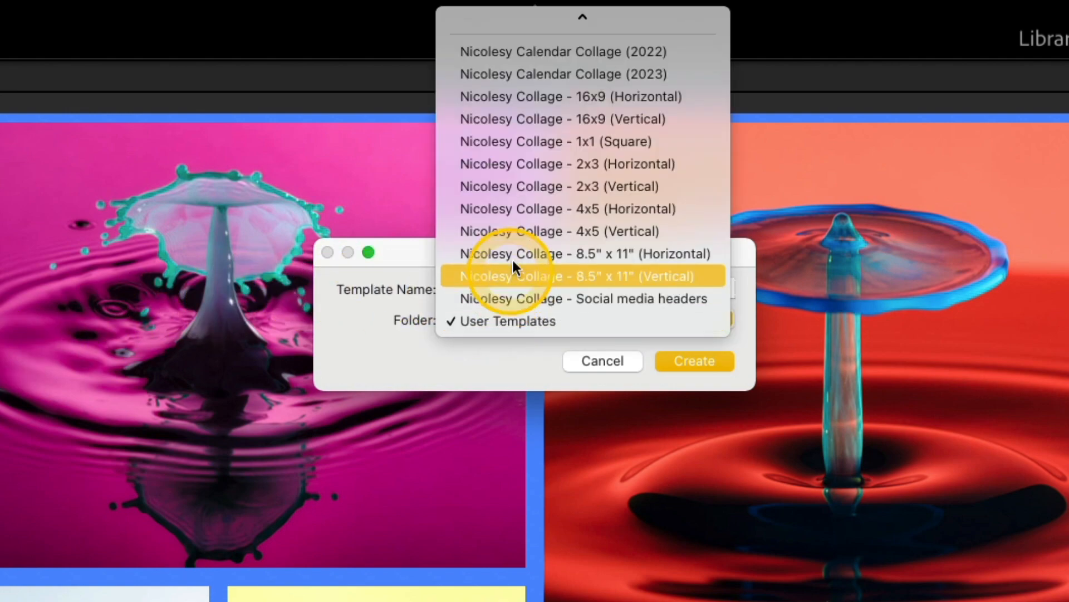
pyautogui.scroll(2, 510, 269)
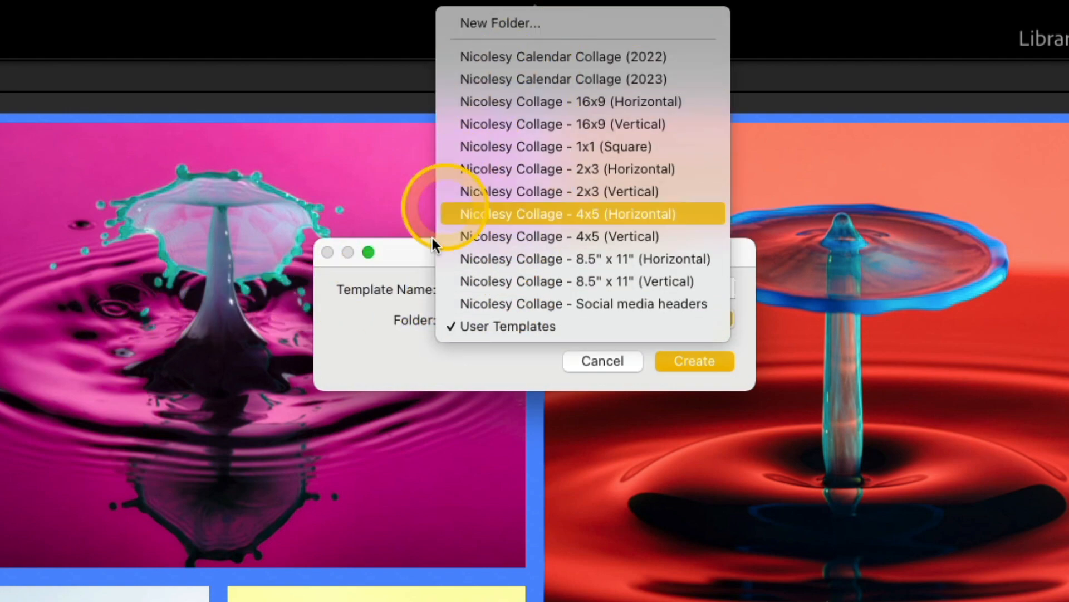
pyautogui.click(393, 330)
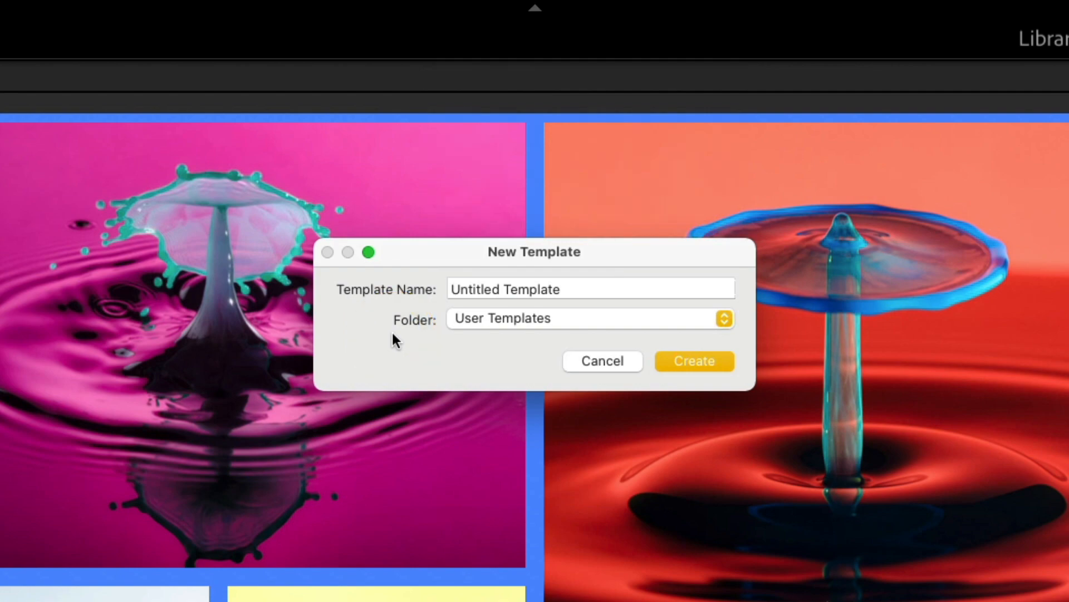
pyautogui.click(598, 361)
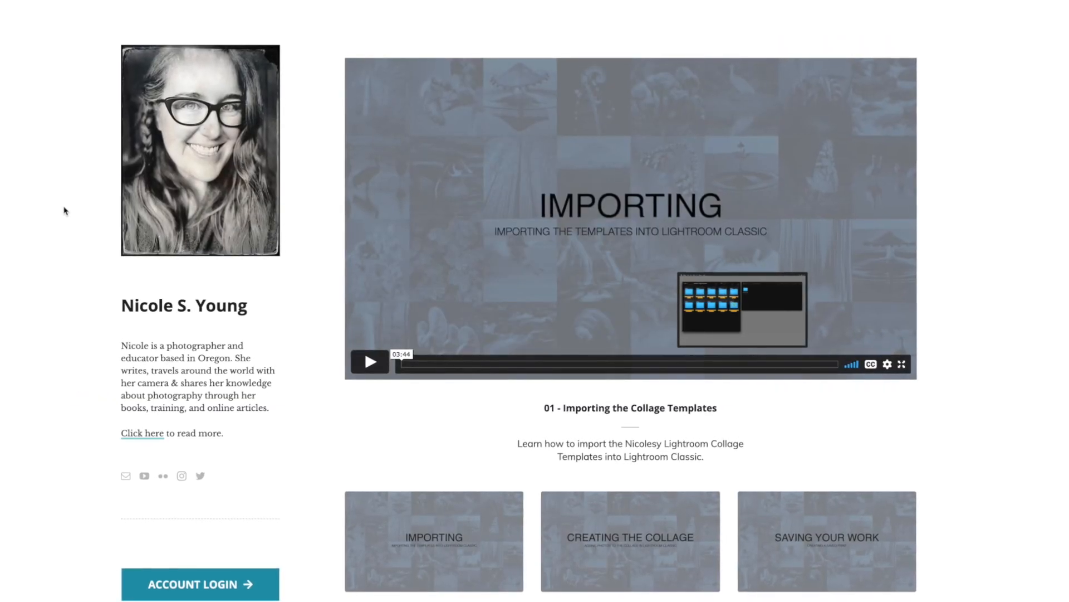
# Step: Switch to the browser and scroll through the collage templates tutorial page's list of videos
pyautogui.scroll(-2, 62, 210)
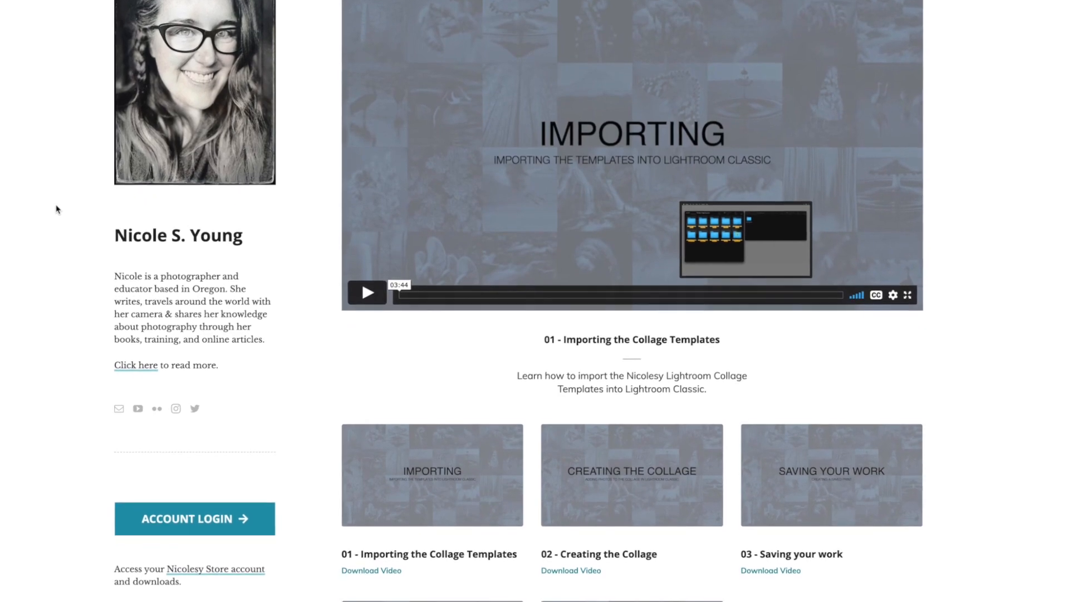
pyautogui.scroll(-2, 54, 209)
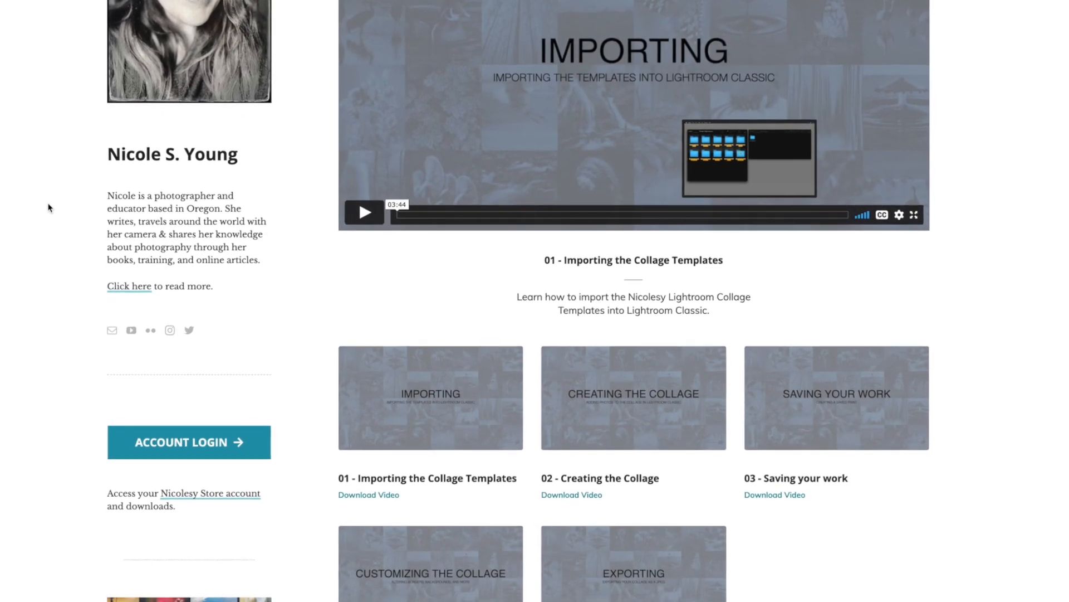
pyautogui.scroll(-2, 46, 207)
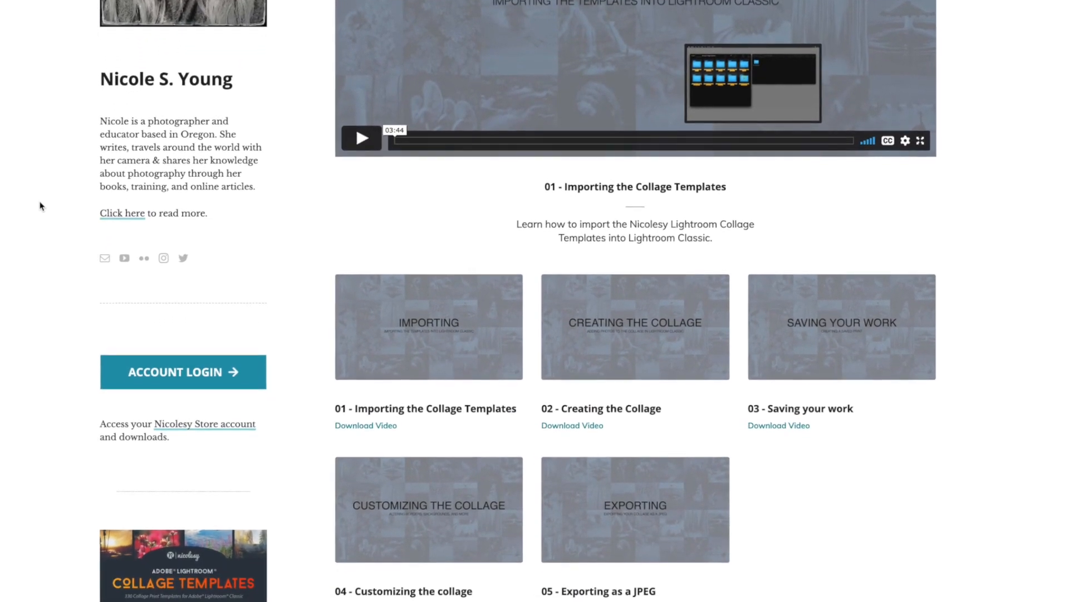
pyautogui.scroll(-2, 39, 206)
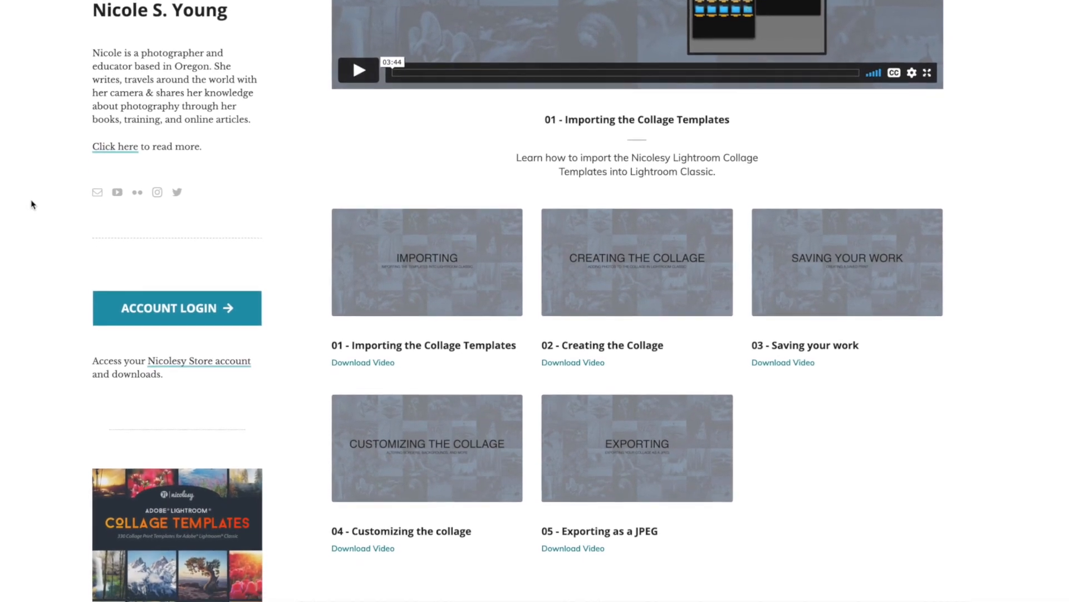
pyautogui.scroll(-3, 31, 204)
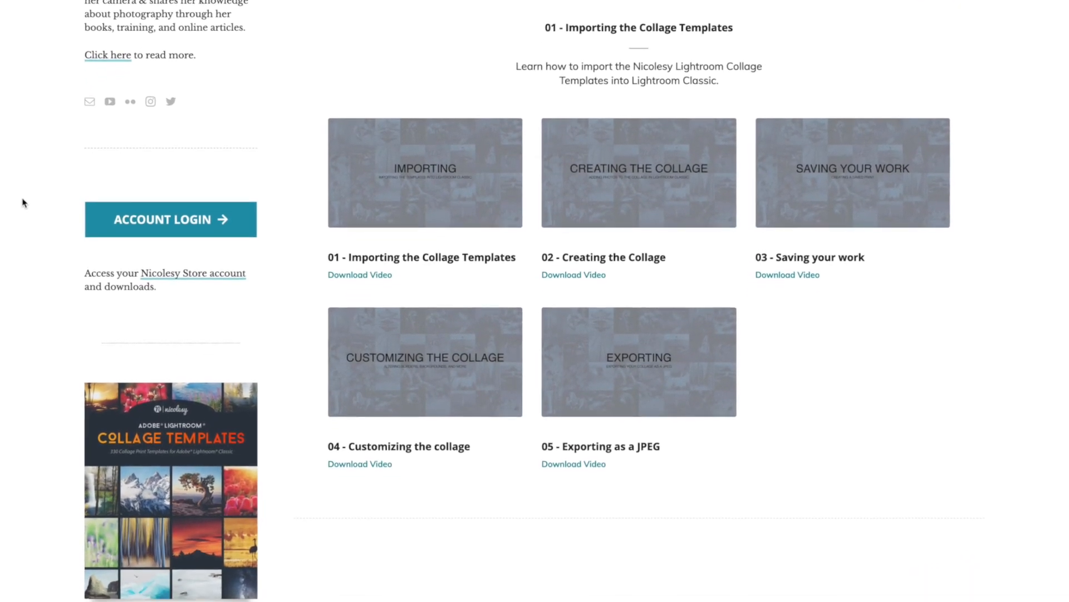
pyautogui.scroll(-2, 20, 202)
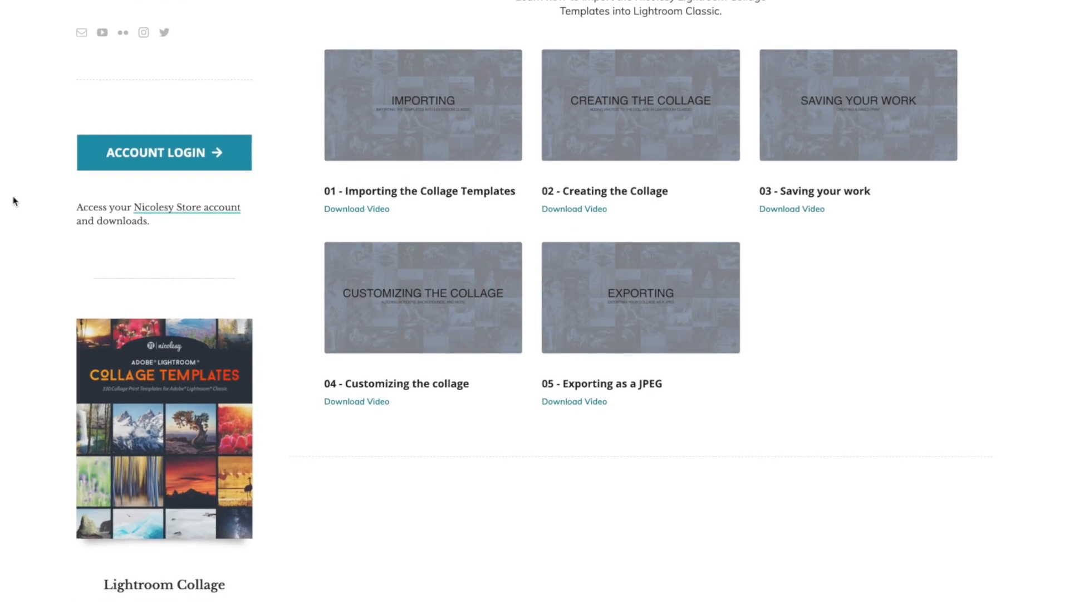